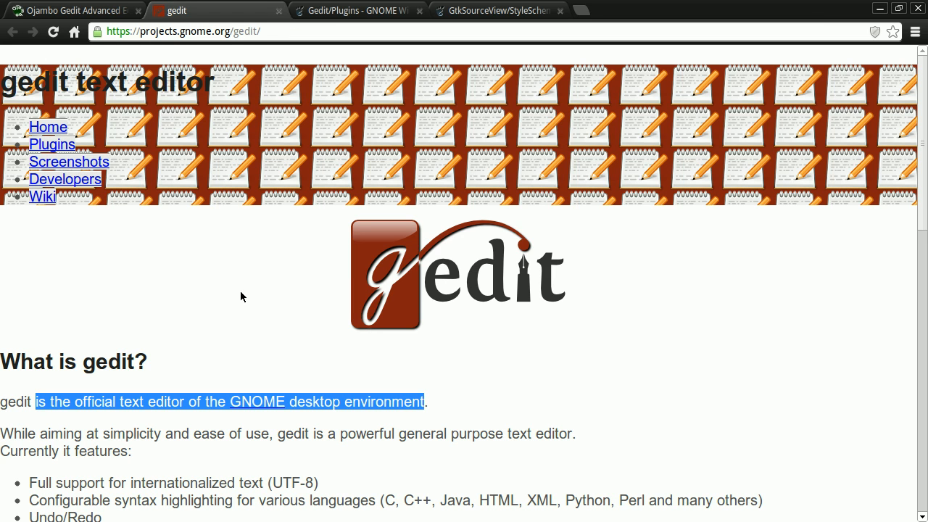
Review the GNOME wiki pages on gedit plugins and GtkSourceView style schemes, including the theme installation search paths
{"action": "left_click", "coordinate": [364, 12]}
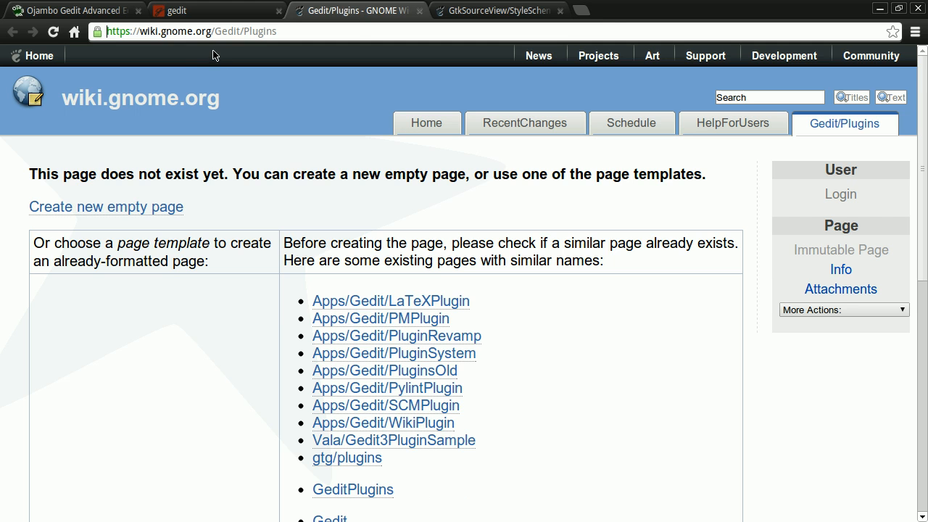
{"action": "left_click", "coordinate": [485, 11]}
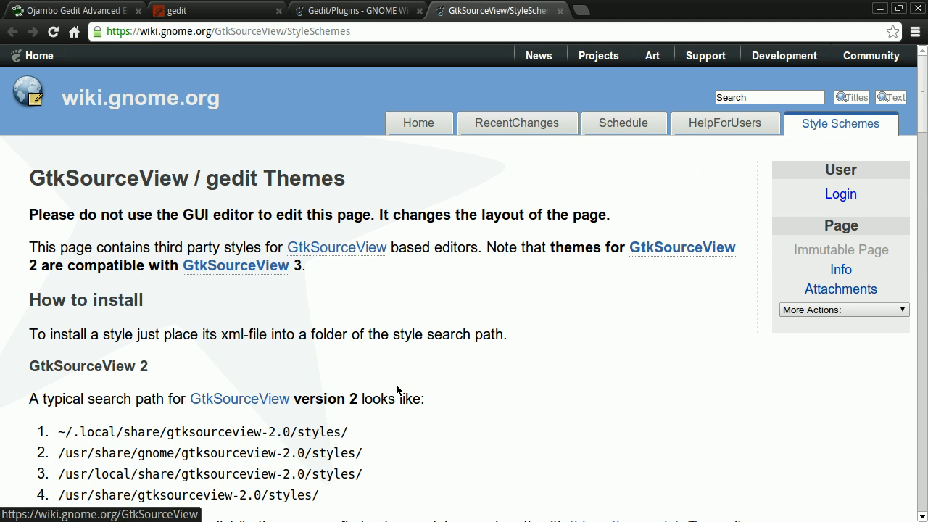
{"action": "scroll", "coordinate": [396, 390], "scroll_direction": "down", "scroll_amount": 4}
{"action": "scroll", "coordinate": [398, 394], "scroll_direction": "up", "scroll_amount": 1}
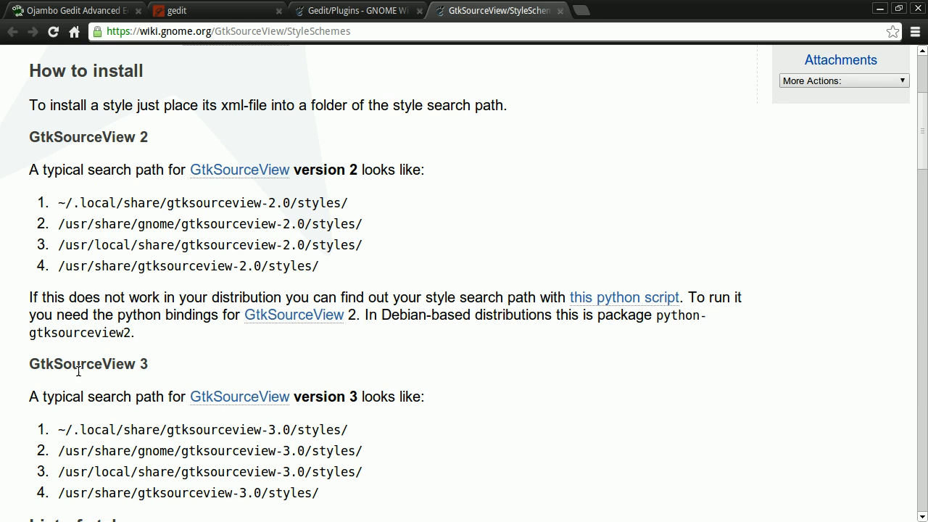
{"action": "scroll", "coordinate": [179, 371], "scroll_direction": "up", "scroll_amount": 3}
{"action": "scroll", "coordinate": [675, 143], "scroll_direction": "up", "scroll_amount": 2}
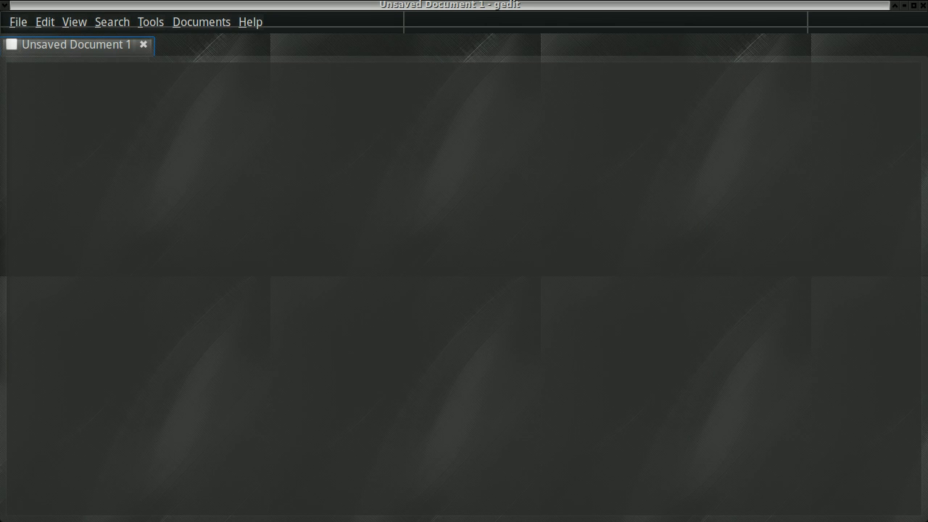
Try the system fixed-width font option and alternative colour schemes in the gedit preferences, and reselect the Classic scheme
{"action": "left_click", "coordinate": [126, 22]}
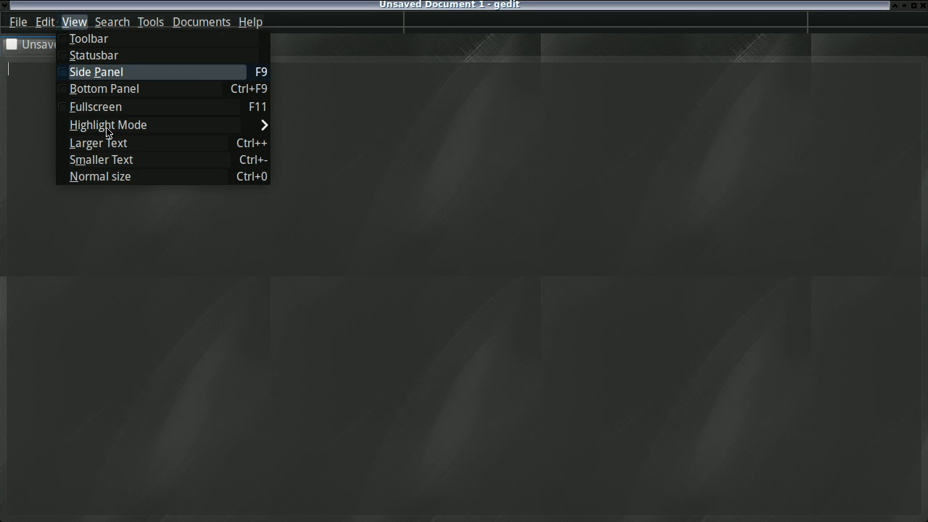
{"action": "left_click", "coordinate": [97, 197]}
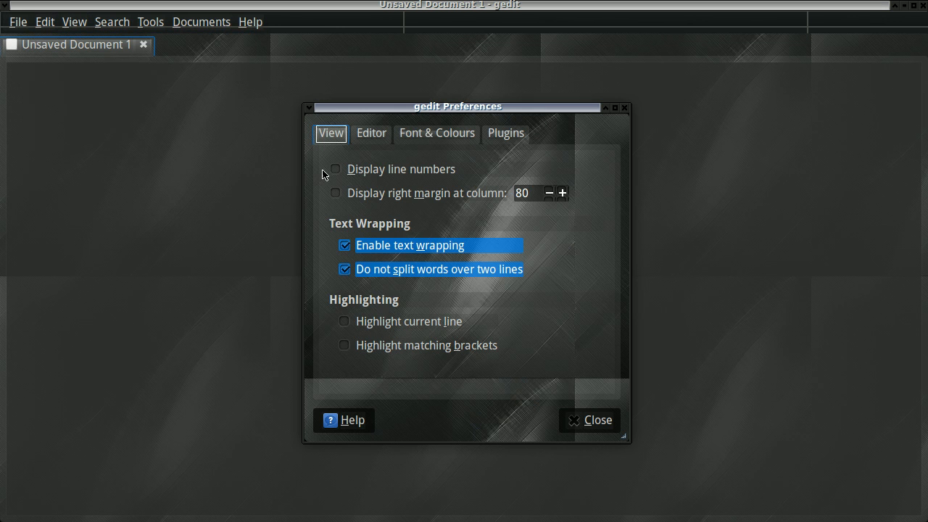
{"action": "left_click", "coordinate": [439, 129]}
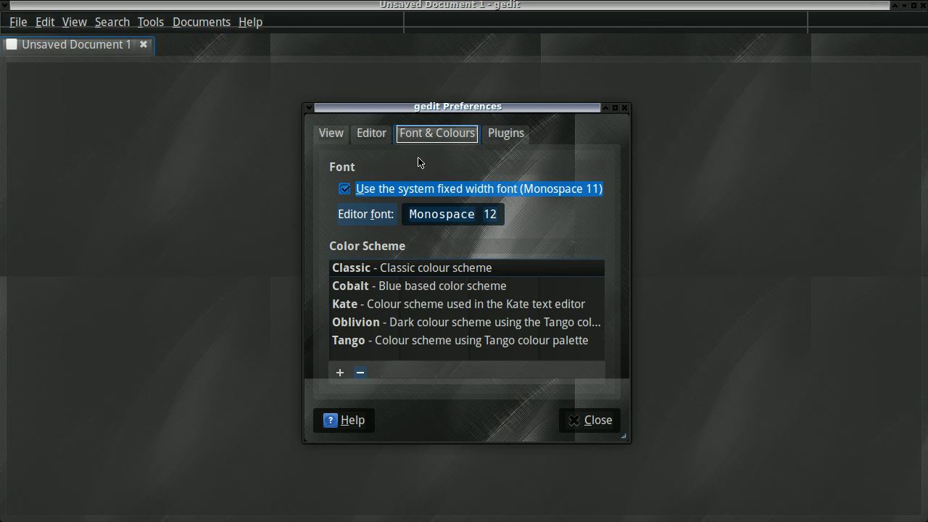
{"action": "left_click", "coordinate": [346, 189]}
{"action": "left_click", "coordinate": [346, 189]}
{"action": "left_click", "coordinate": [406, 322]}
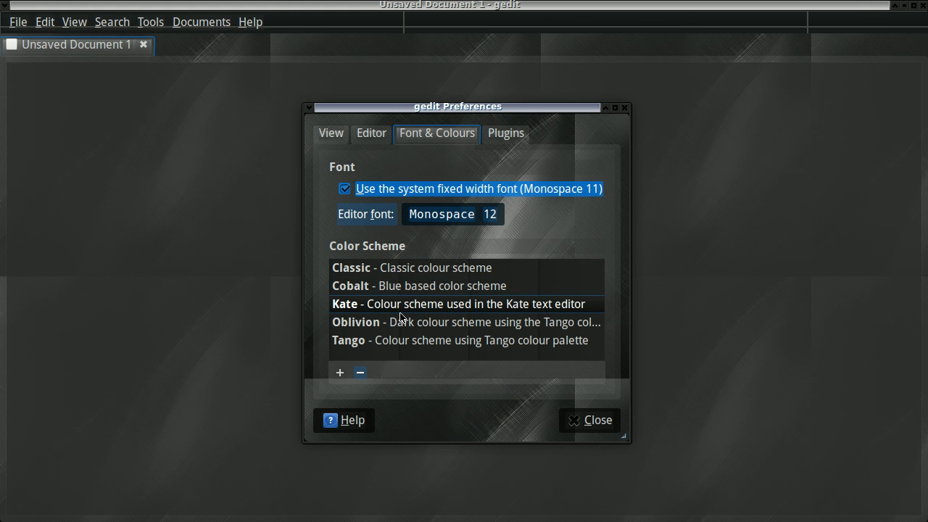
{"action": "left_click", "coordinate": [393, 286]}
{"action": "left_click", "coordinate": [410, 268]}
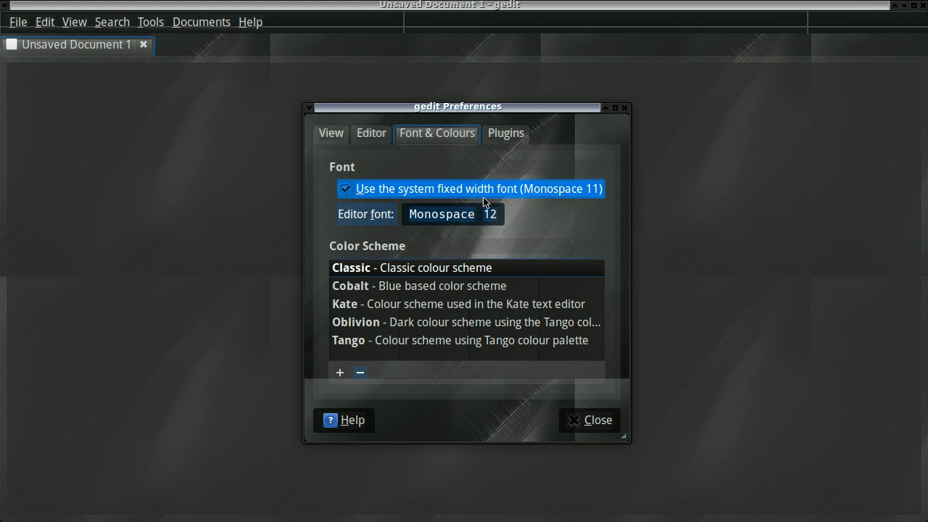
{"action": "left_click", "coordinate": [600, 426]}
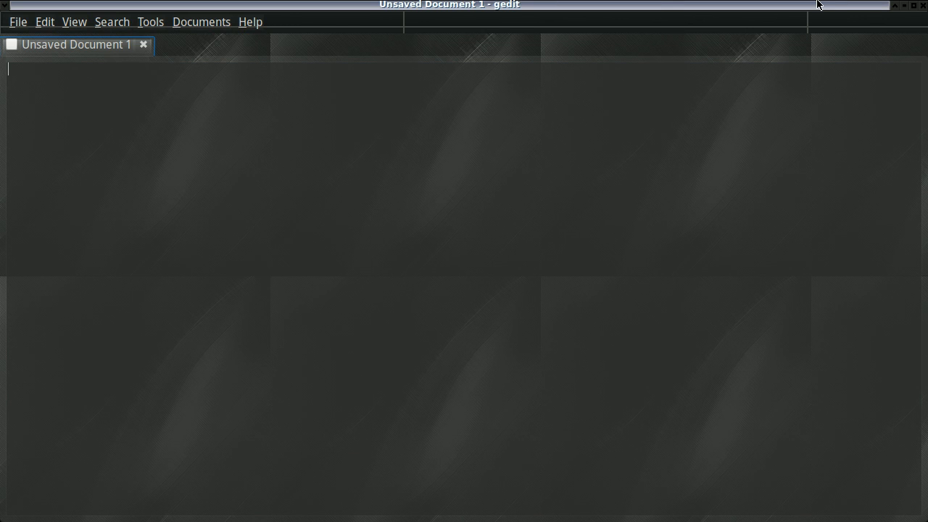
Restore the gedit window to a smaller size beside the file manager and open test_regex.txt
{"action": "left_click", "coordinate": [912, 6]}
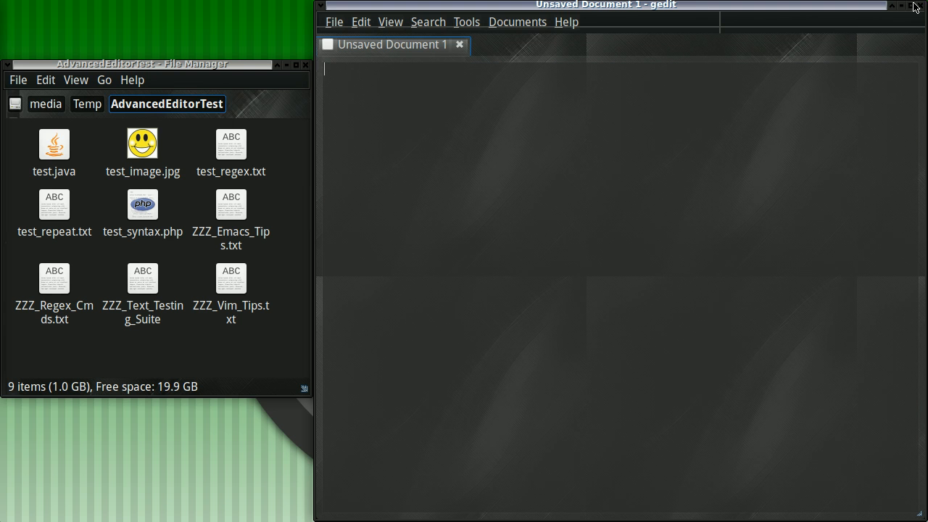
{"action": "left_click", "coordinate": [197, 157]}
{"action": "double_click", "coordinate": [222, 154]}
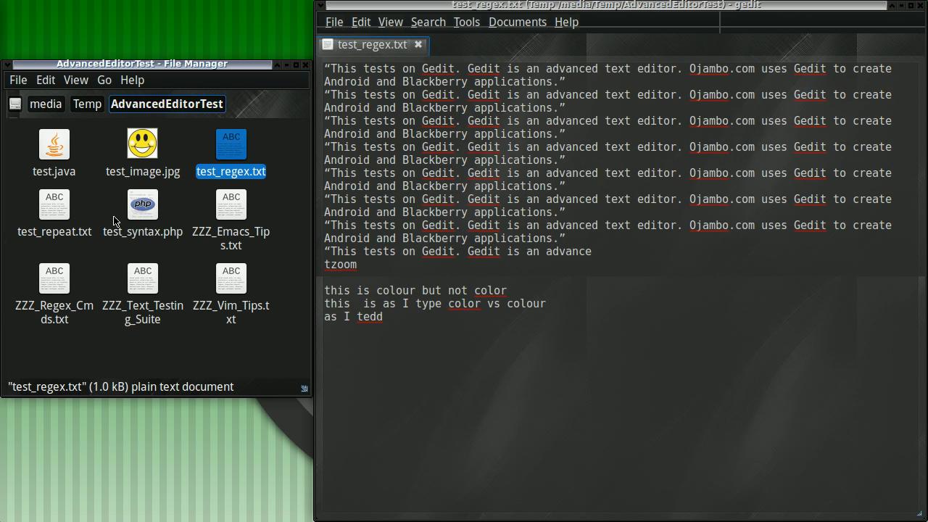
Open test_syntax.php and test.java from the AdvancedEditorTest folder as additional tabs in gedit
{"action": "left_click_drag", "start_coordinate": [136, 220], "coordinate": [523, 134]}
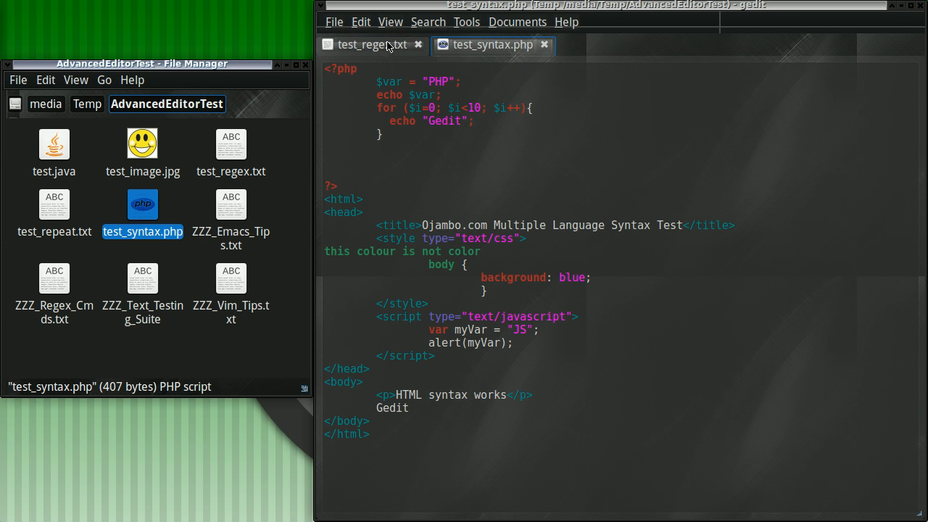
{"action": "left_click_drag", "start_coordinate": [476, 50], "coordinate": [507, 45]}
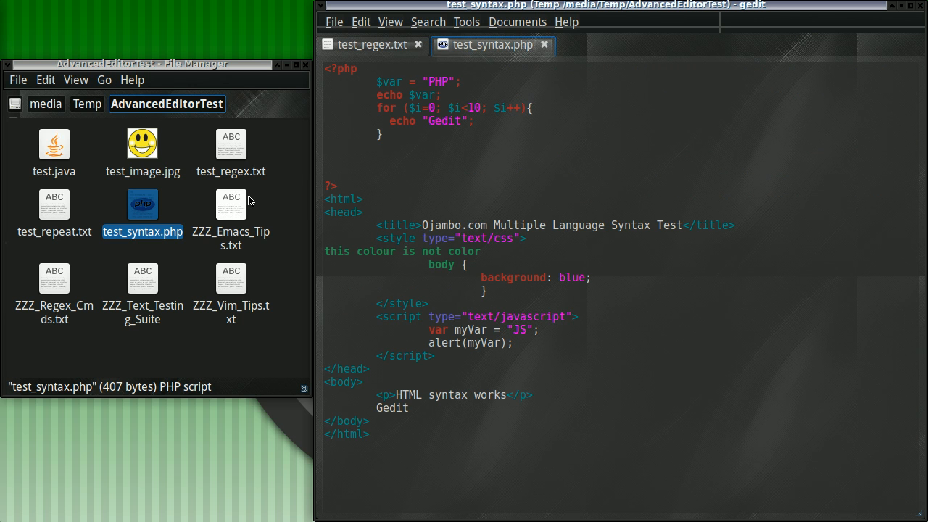
{"action": "left_click", "coordinate": [51, 155]}
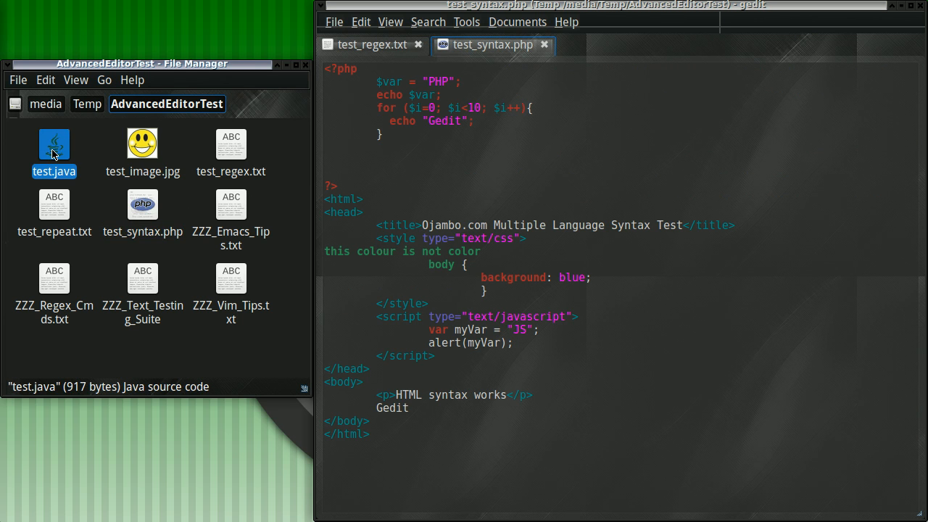
{"action": "left_click_drag", "start_coordinate": [53, 155], "coordinate": [430, 48]}
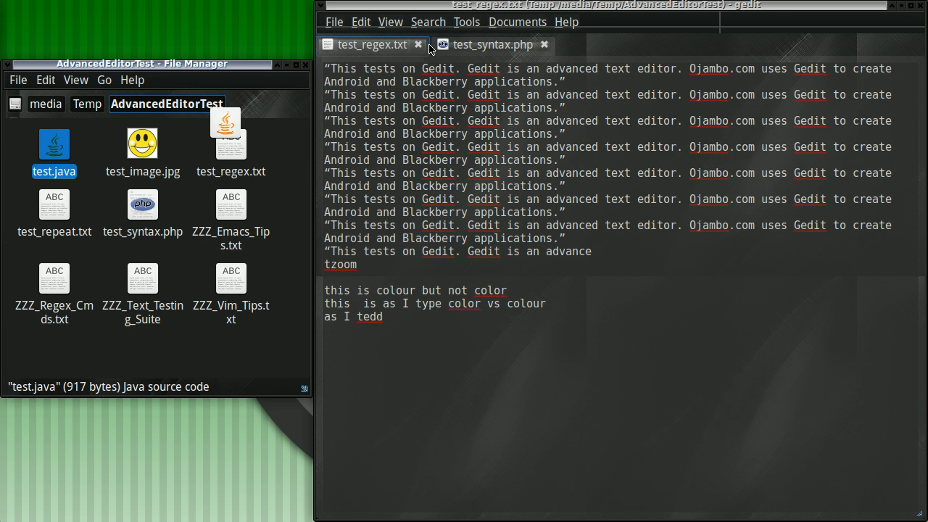
{"action": "left_click_drag", "start_coordinate": [55, 152], "coordinate": [436, 81]}
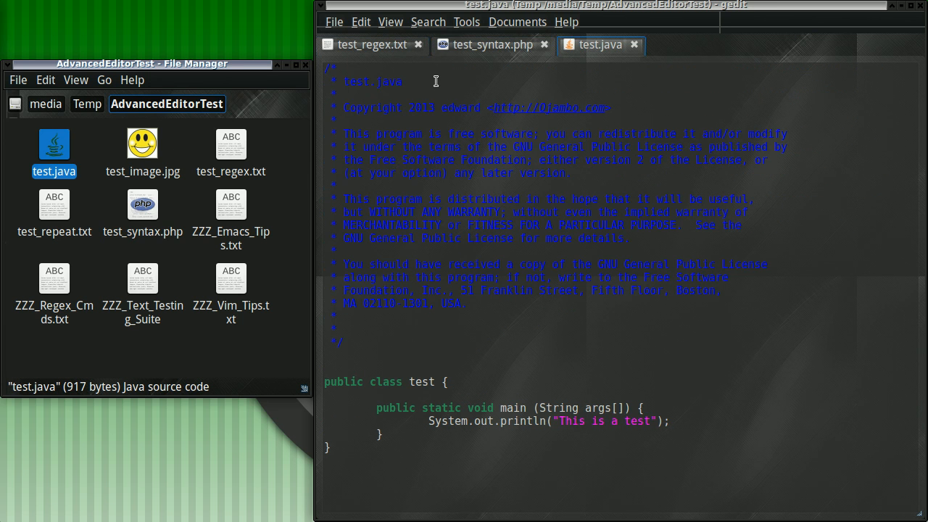
Close and relaunch gedit, and resize its window to fit beside the file manager
{"action": "left_click", "coordinate": [636, 49]}
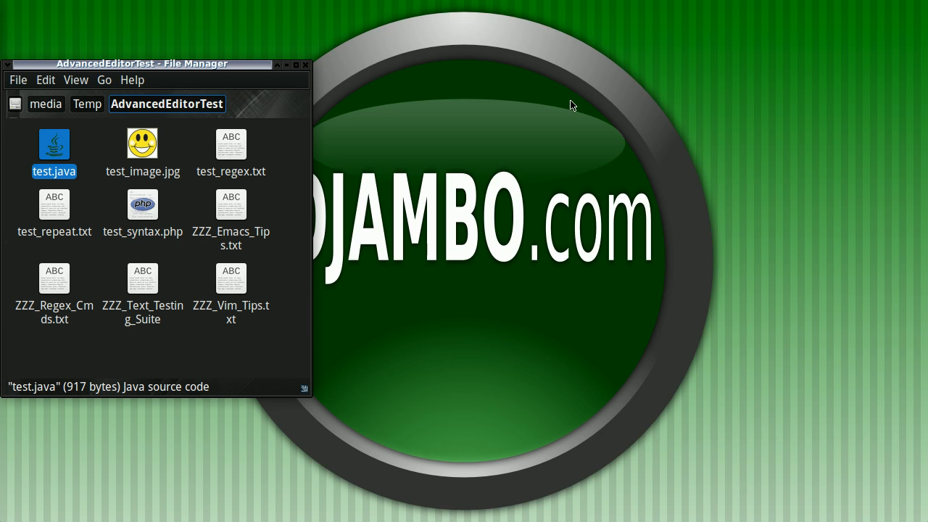
{"action": "right_click", "coordinate": [548, 90]}
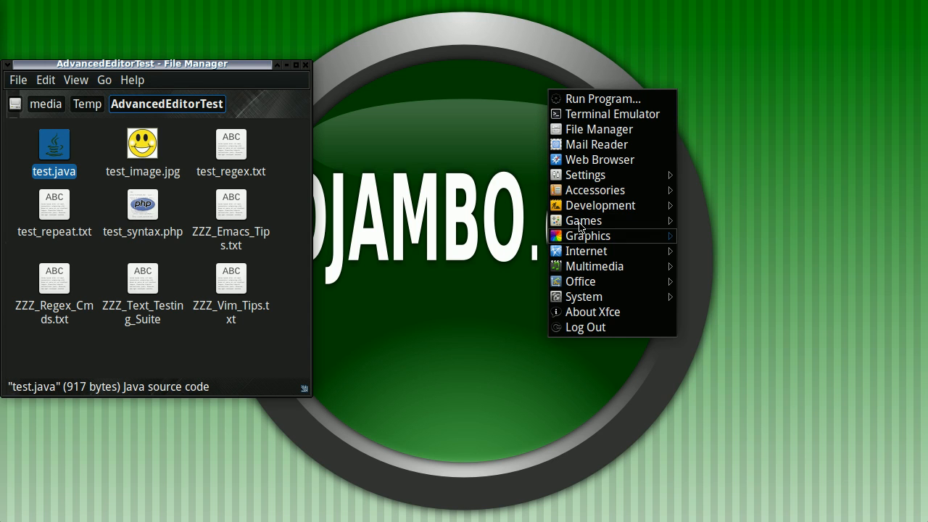
{"action": "mouse_move", "coordinate": [596, 177]}
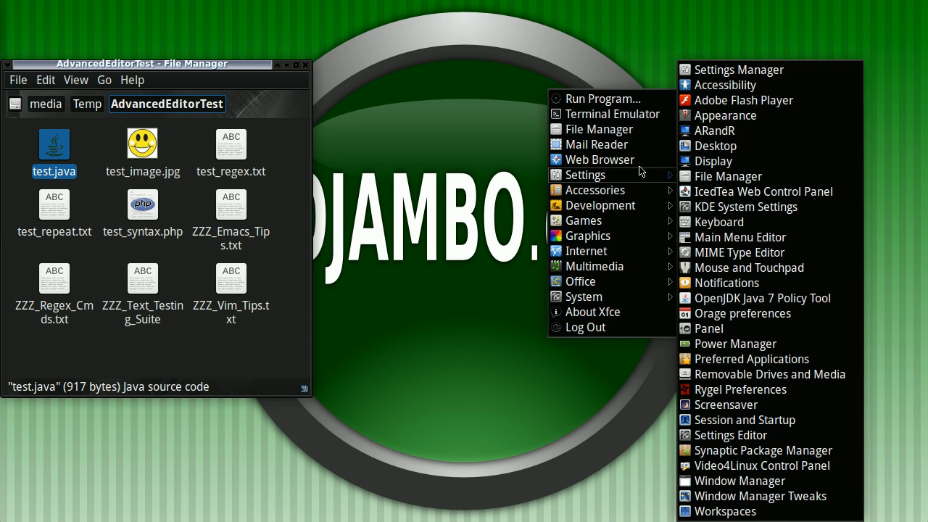
{"action": "mouse_move", "coordinate": [649, 188]}
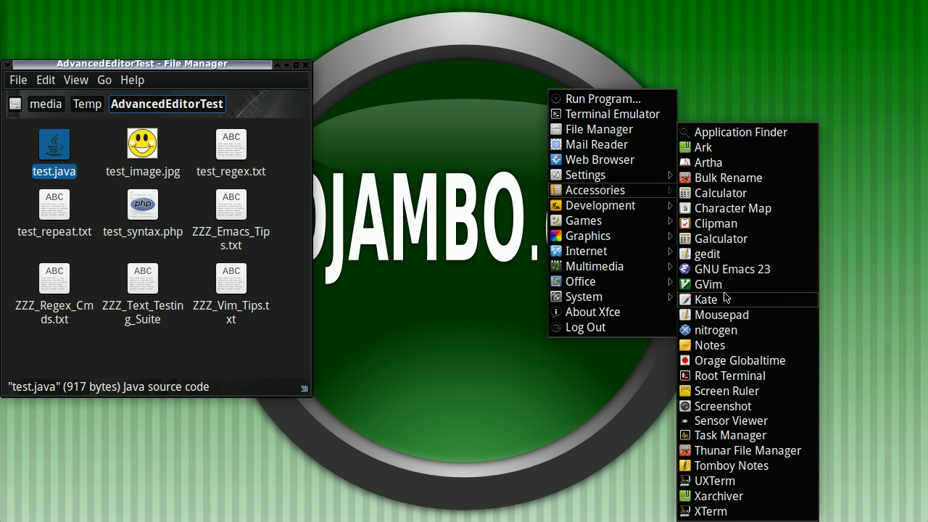
{"action": "left_click", "coordinate": [709, 253]}
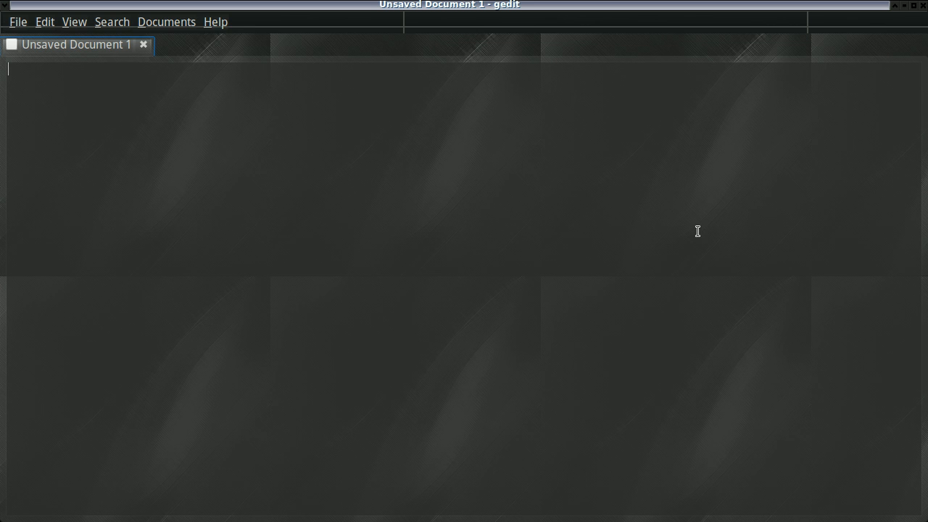
{"action": "left_click", "coordinate": [910, 7]}
{"action": "left_click_drag", "start_coordinate": [802, 7], "coordinate": [927, 7]}
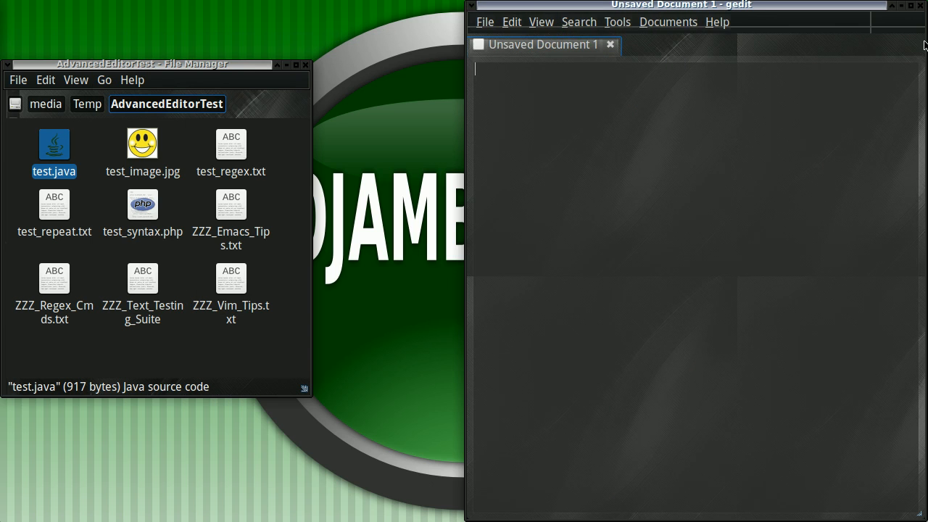
{"action": "left_click_drag", "start_coordinate": [467, 4], "coordinate": [320, 5]}
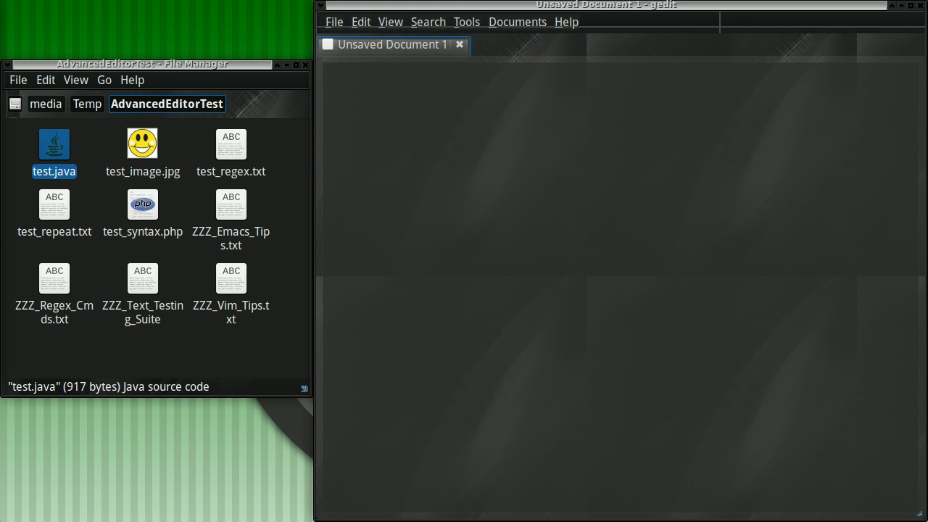
Try to open test_repeat.txt from the AdvancedEditorTest folder in gedit
{"action": "left_click", "coordinate": [171, 209]}
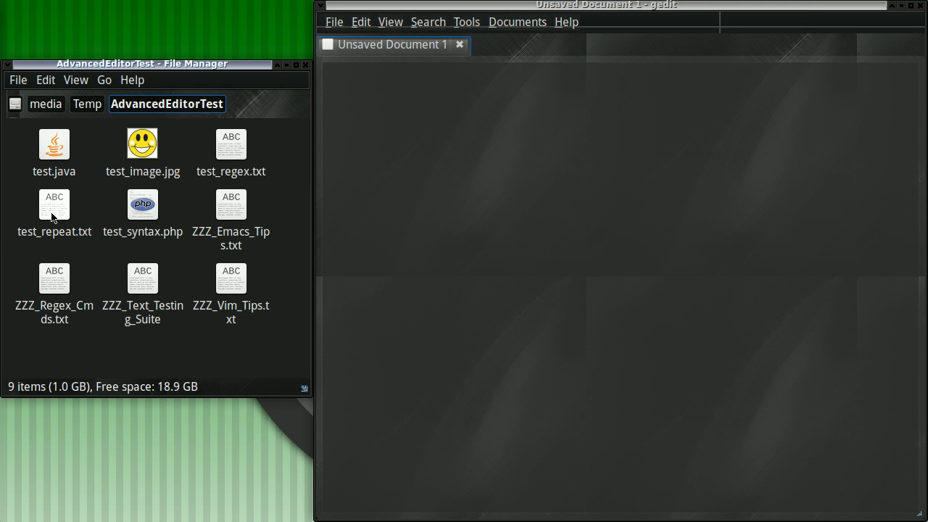
{"action": "left_click", "coordinate": [52, 207]}
{"action": "left_click_drag", "start_coordinate": [51, 207], "coordinate": [411, 124]}
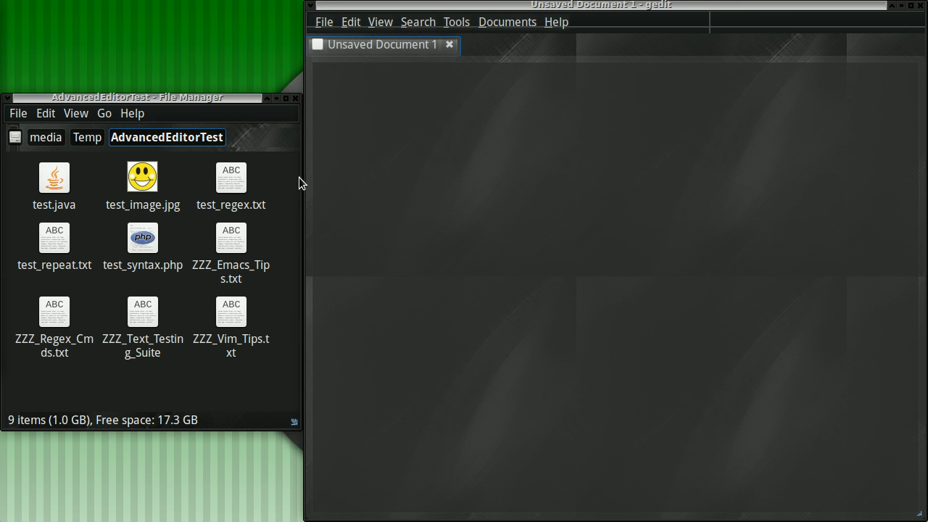
Try to open test_regex.txt and test_syntax.php from the file manager in gedit
{"action": "left_click", "coordinate": [175, 178]}
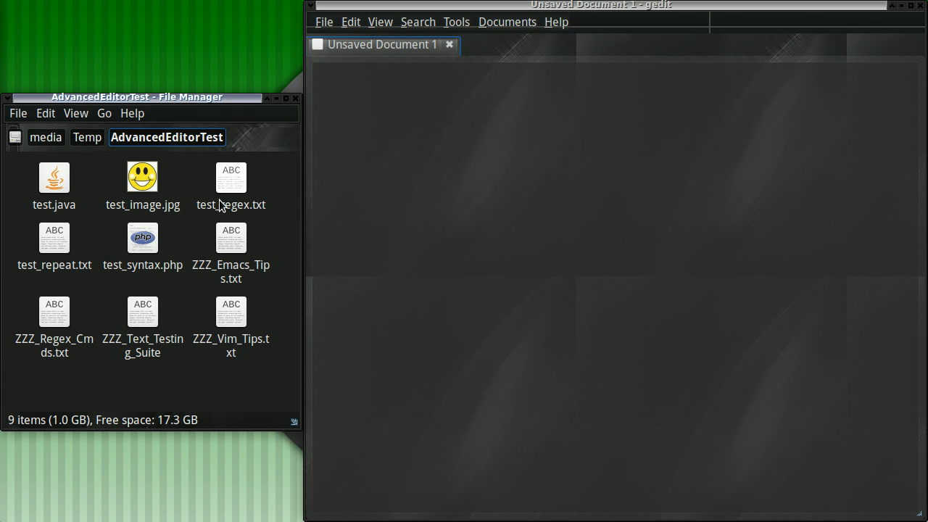
{"action": "left_click_drag", "start_coordinate": [225, 188], "coordinate": [362, 101]}
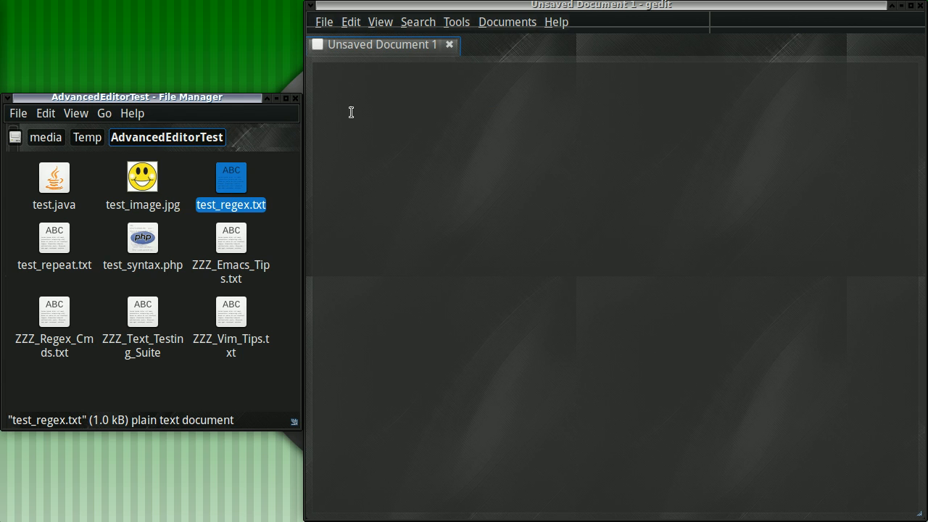
{"action": "left_click_drag", "start_coordinate": [138, 239], "coordinate": [208, 34]}
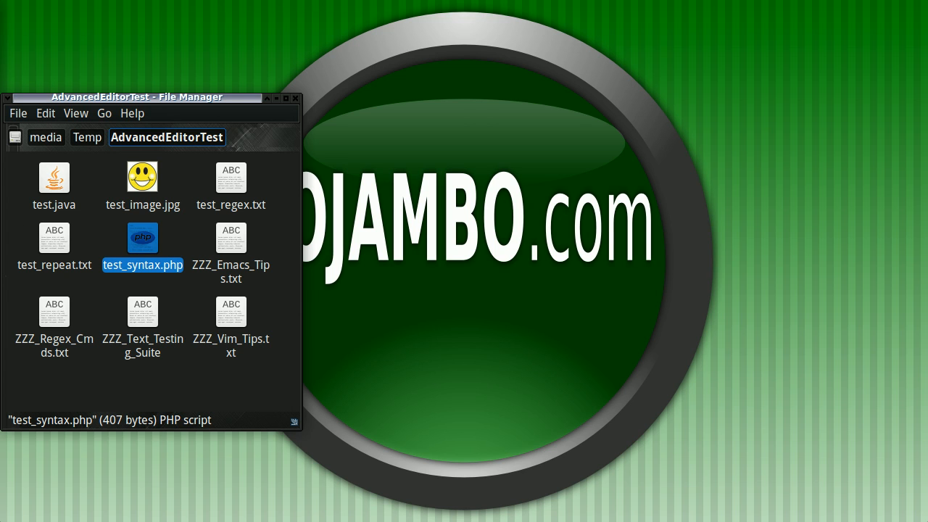
Create a second tab group in gedit and open test_regex.txt in the first group
{"action": "left_click", "coordinate": [508, 22]}
{"action": "left_click", "coordinate": [510, 74]}
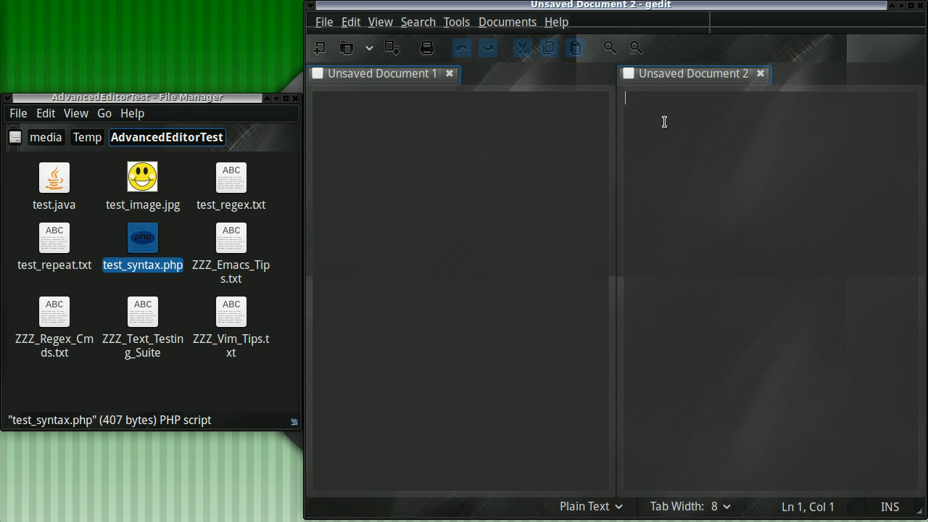
{"action": "left_click", "coordinate": [457, 164]}
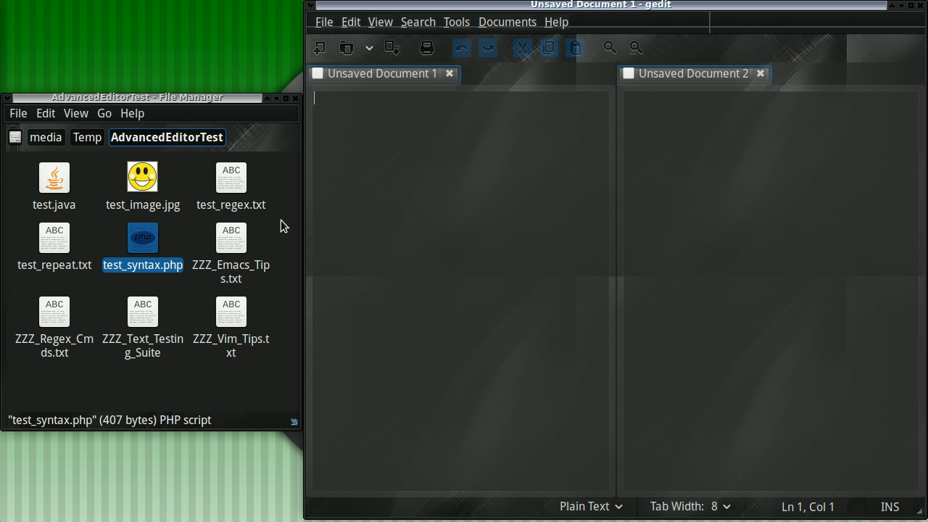
{"action": "left_click", "coordinate": [179, 181]}
{"action": "left_click_drag", "start_coordinate": [231, 177], "coordinate": [383, 154]}
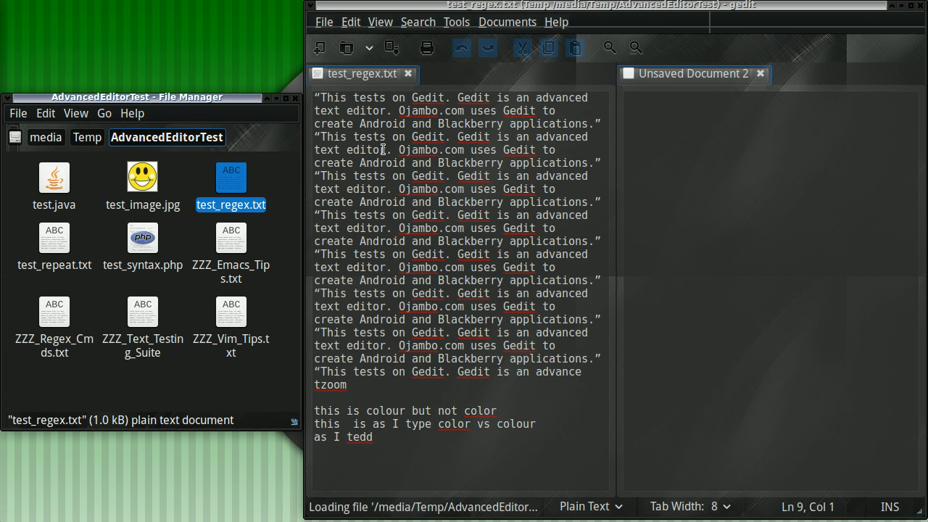
Open test_syntax.php in the second tab group and place the cursor at the end of its "echo $var;" line
{"action": "left_click", "coordinate": [757, 141]}
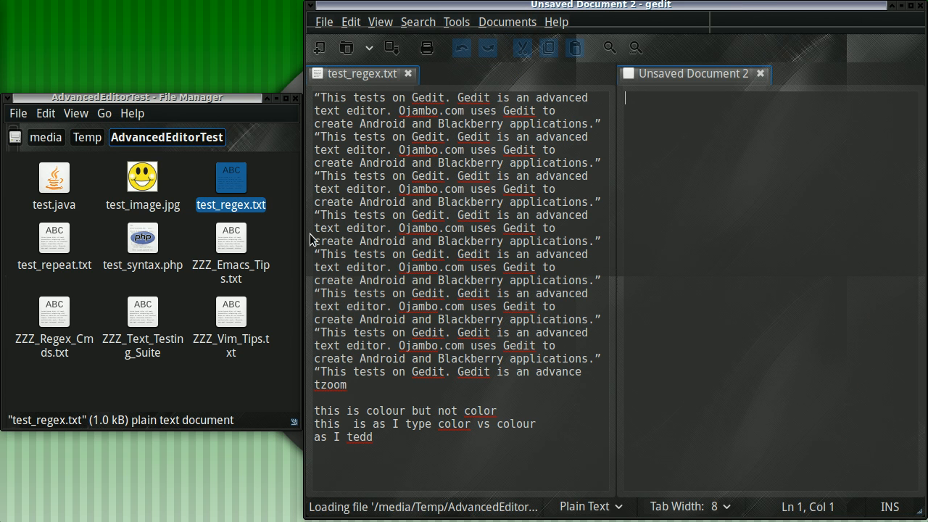
{"action": "left_click_drag", "start_coordinate": [148, 244], "coordinate": [711, 170]}
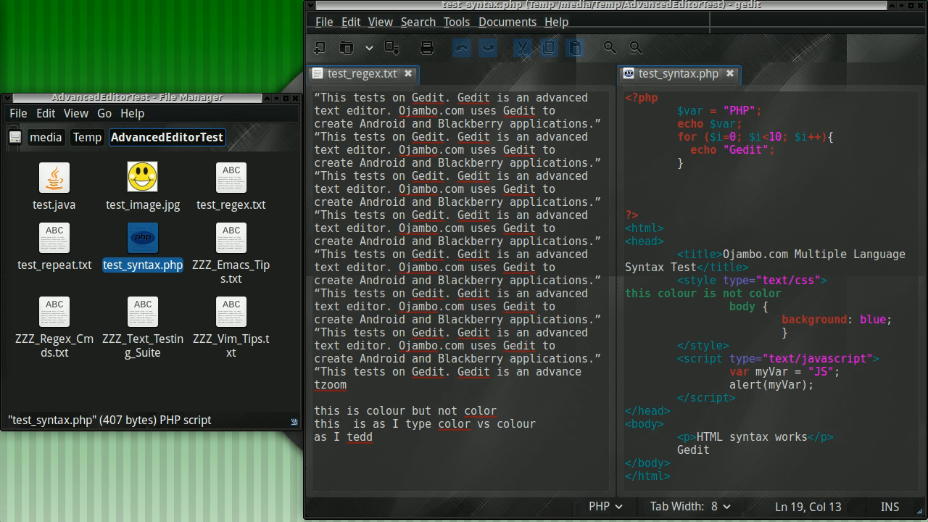
{"action": "left_click", "coordinate": [743, 124]}
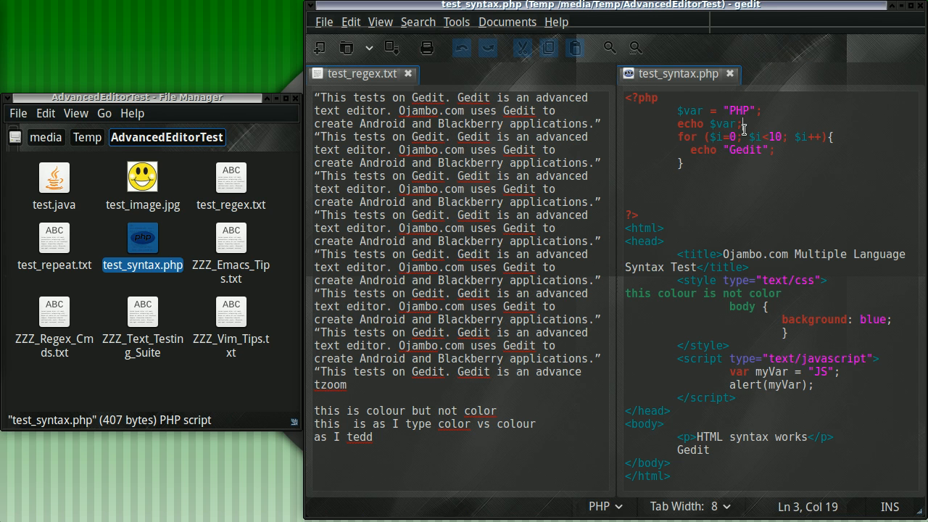
Create a new document in the second tab group and enter "Non Project file"
{"action": "left_click", "coordinate": [319, 48]}
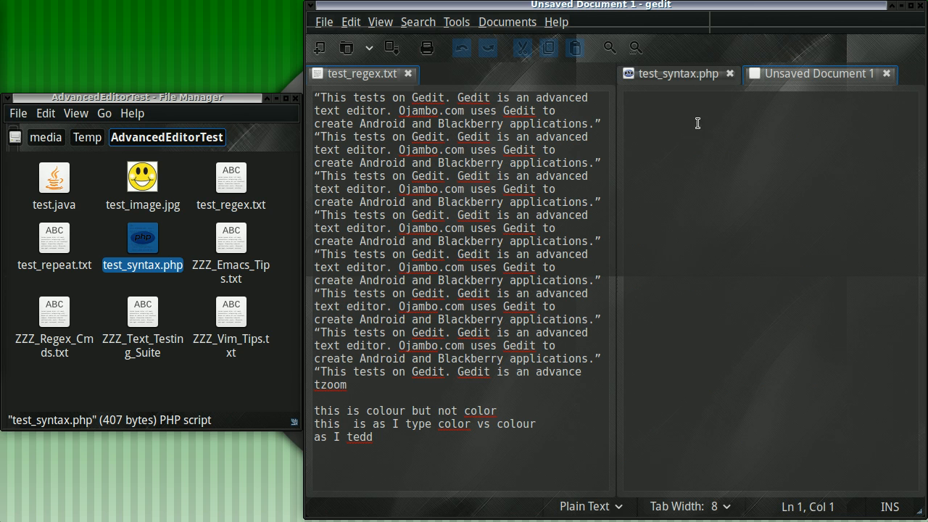
{"action": "type", "text": "Non"}
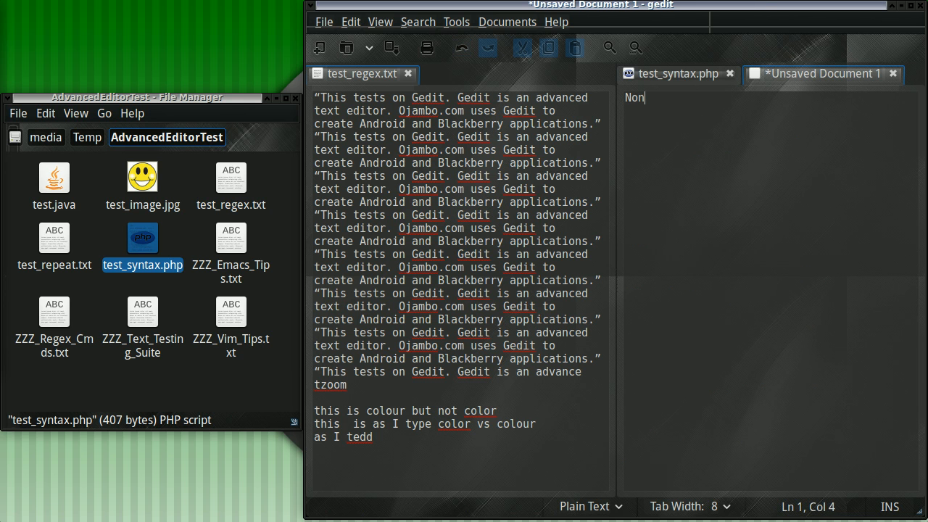
{"action": "type", "text": " Projec tfile"}
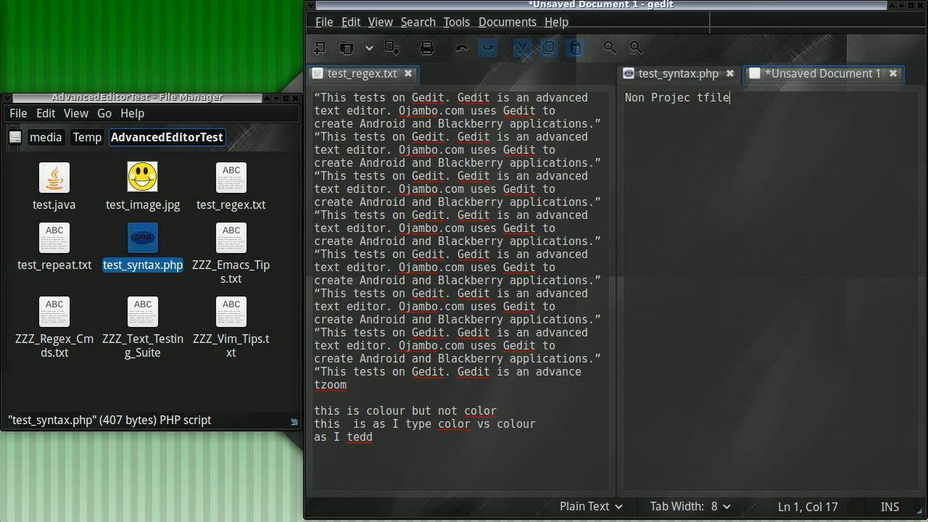
{"action": "left_click", "coordinate": [699, 97]}
{"action": "key", "text": "BackSpace"}
{"action": "key", "text": "Right"}
{"action": "left_click", "coordinate": [322, 23]}
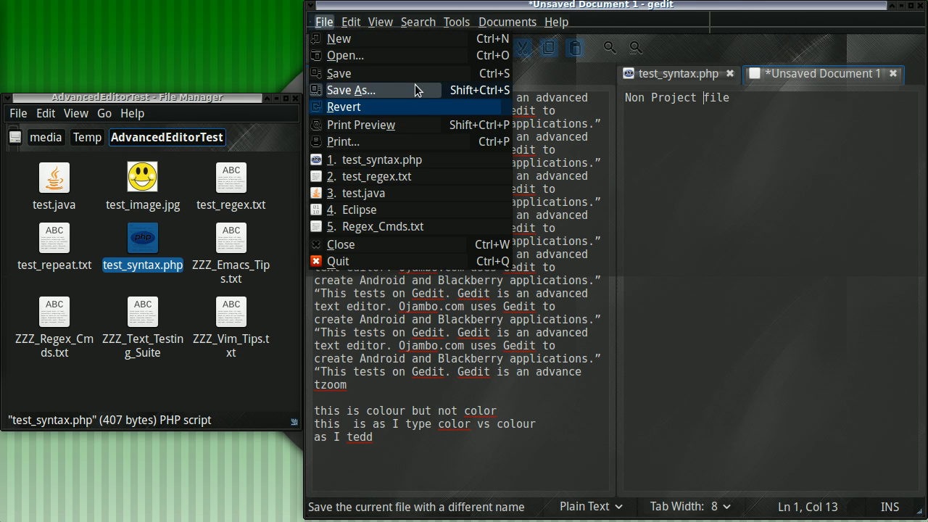
{"action": "left_click", "coordinate": [415, 84]}
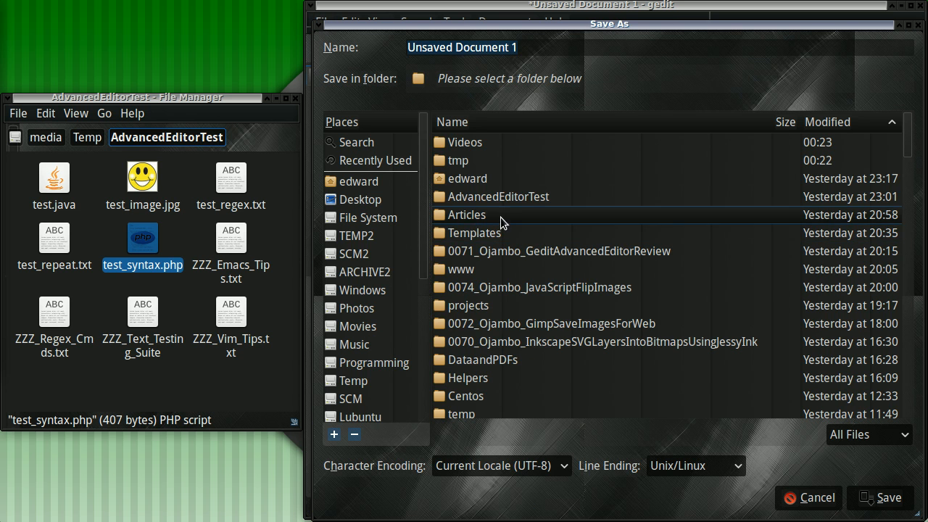
{"action": "left_click", "coordinate": [812, 498]}
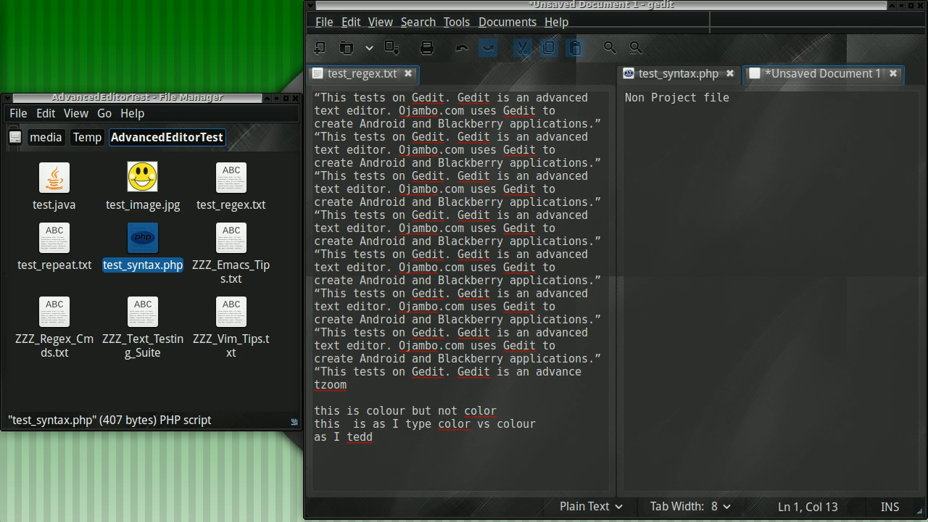
Save the new document as non-projectfile.txt in the AdvancedEditorTest folder
{"action": "key", "text": "ctrl+s"}
{"action": "type", "text": "n"}
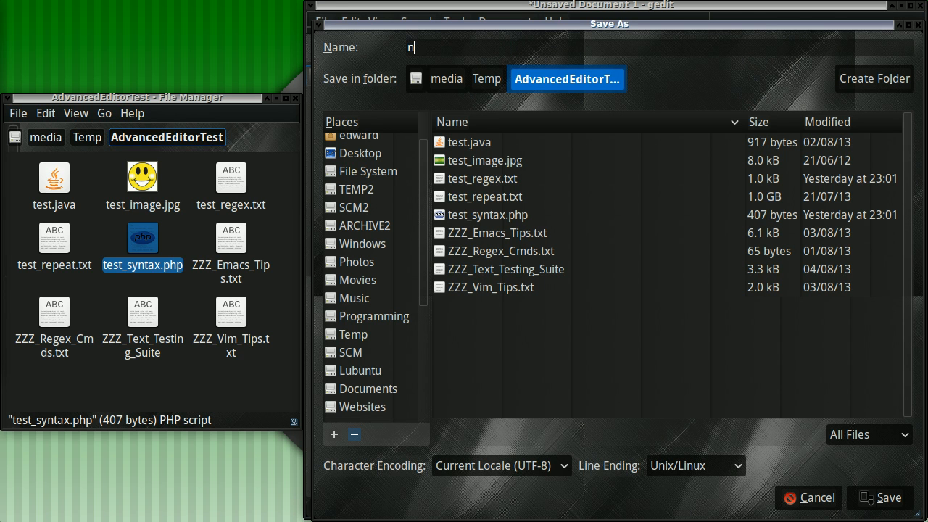
{"action": "type", "text": "on-projectfile.txt"}
{"action": "key", "text": "Return"}
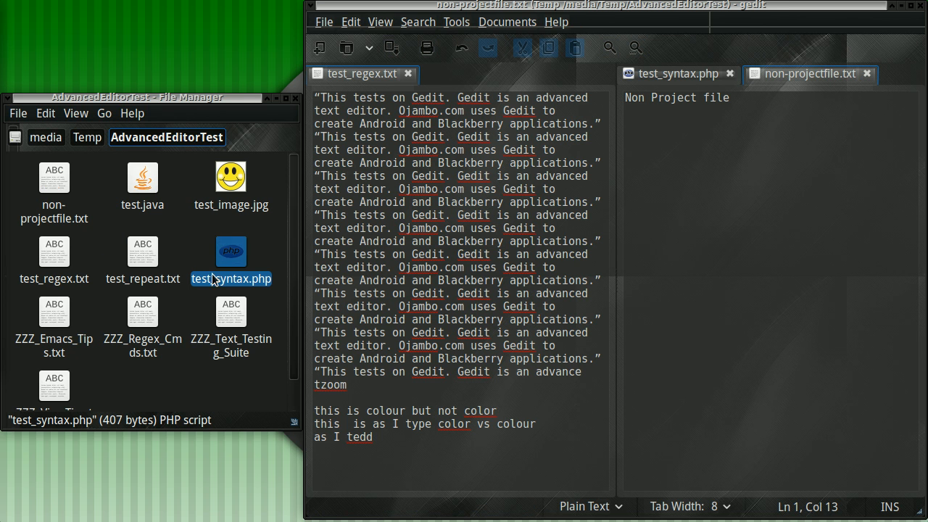
Try to open non-projectfile.txt from the file manager in the tab group holding test_regex.txt
{"action": "left_click", "coordinate": [110, 299]}
{"action": "left_click_drag", "start_coordinate": [54, 178], "coordinate": [73, 213]}
{"action": "left_click", "coordinate": [406, 150]}
{"action": "double_click", "coordinate": [438, 137]}
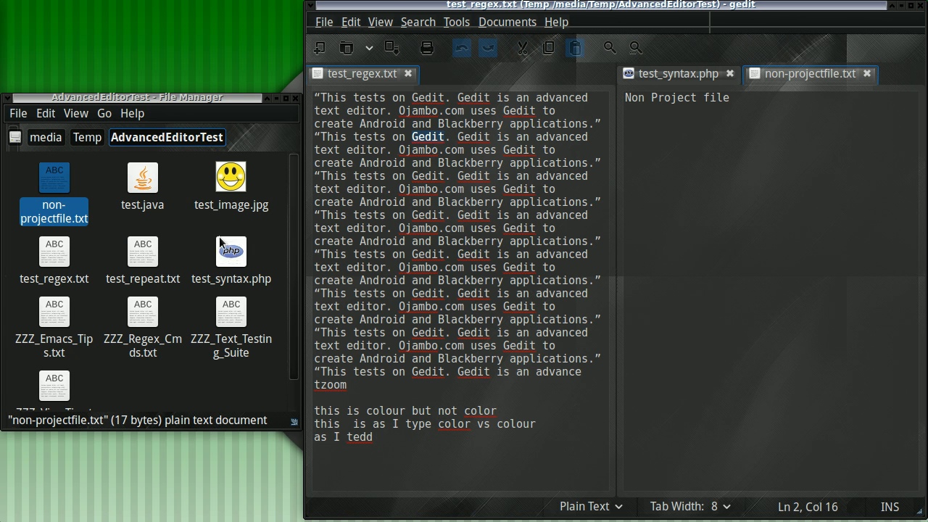
{"action": "left_click_drag", "start_coordinate": [55, 172], "coordinate": [434, 123]}
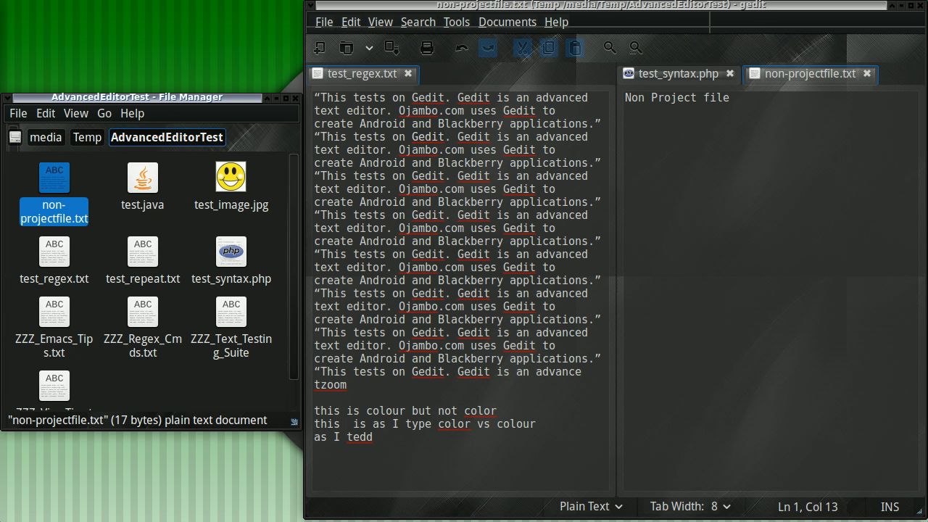
Narrow the gedit window slightly to leave a gap beside the file manager window
{"action": "left_click", "coordinate": [290, 14]}
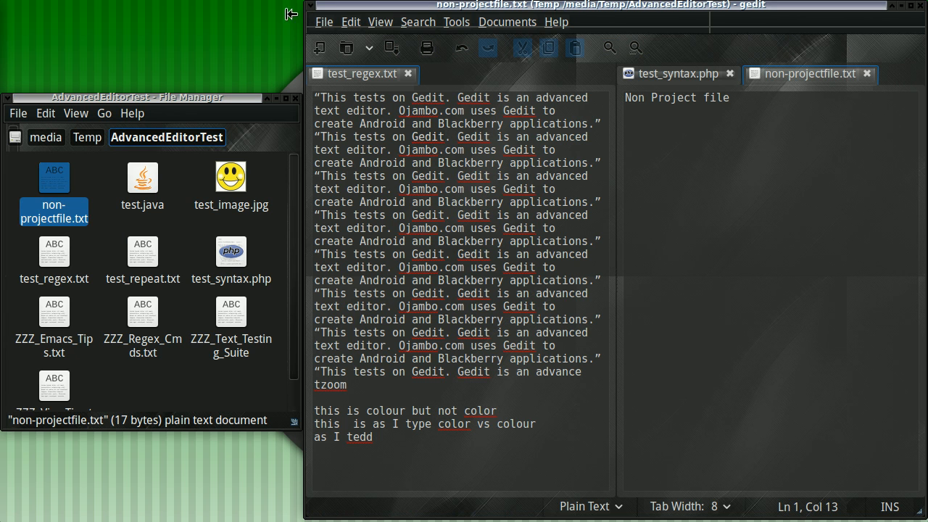
{"action": "left_click_drag", "start_coordinate": [290, 14], "coordinate": [348, 21]}
{"action": "left_click_drag", "start_coordinate": [345, 21], "coordinate": [323, 21]}
Add the line "Spell check as I type colour vs color." to non-projectfile.txt, one blank line below "Non Project file"
{"action": "left_click", "coordinate": [678, 74]}
{"action": "scroll", "coordinate": [435, 406], "scroll_direction": "down", "scroll_amount": 2}
{"action": "left_click", "coordinate": [399, 484]}
{"action": "left_click", "coordinate": [793, 79]}
{"action": "left_click", "coordinate": [751, 99]}
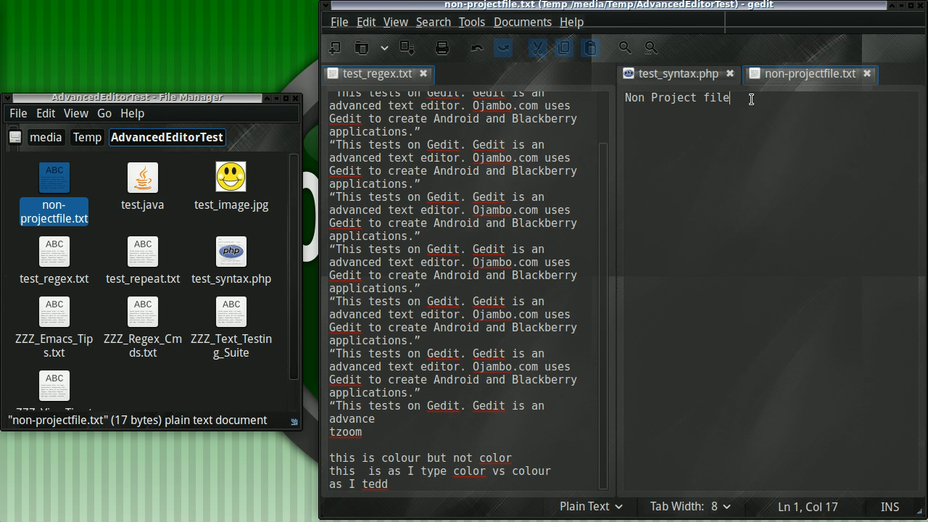
{"action": "key", "text": "Return"}
{"action": "key", "text": "Return"}
{"action": "type", "text": "Spell check a"}
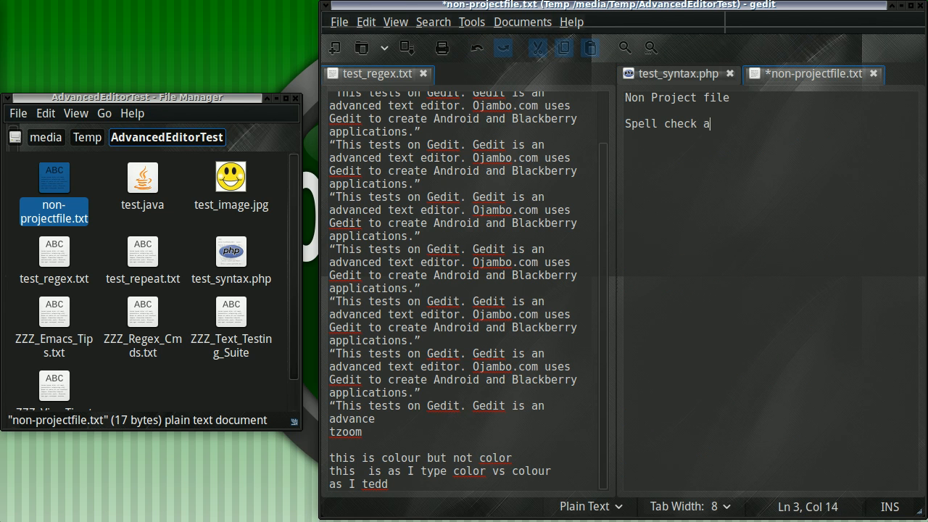
{"action": "type", "text": "s I type colour vs color."}
Add the line "Colour vs coloredddd" at the end of test_regex.txt, after a blank line below "as I tedd"
{"action": "left_click", "coordinate": [399, 484]}
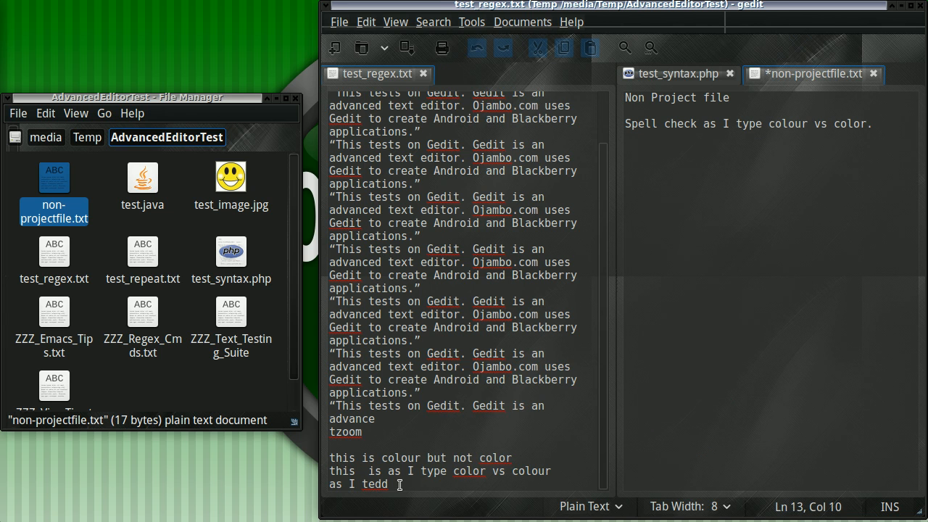
{"action": "key", "text": "Return"}
{"action": "key", "text": "Return"}
{"action": "type", "text": "Colour vs color"}
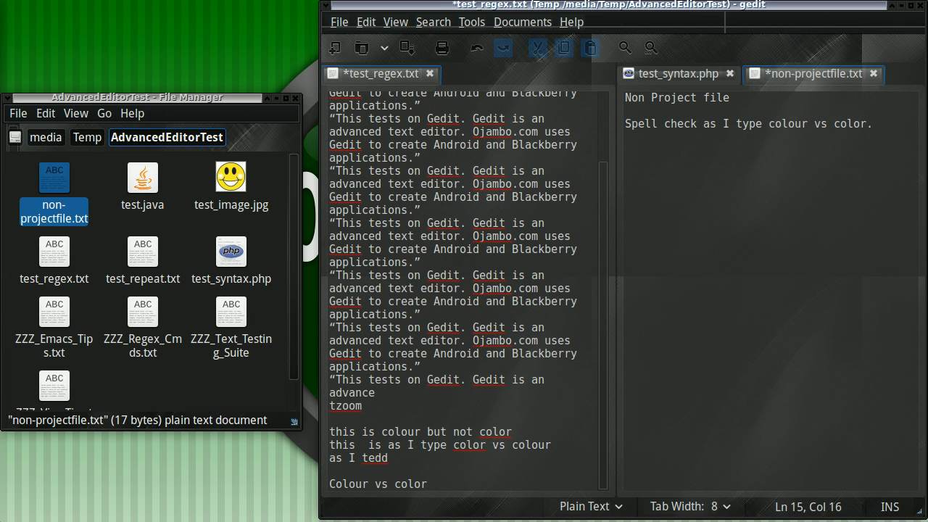
{"action": "type", "text": "edddd"}
{"action": "key", "text": "Return"}
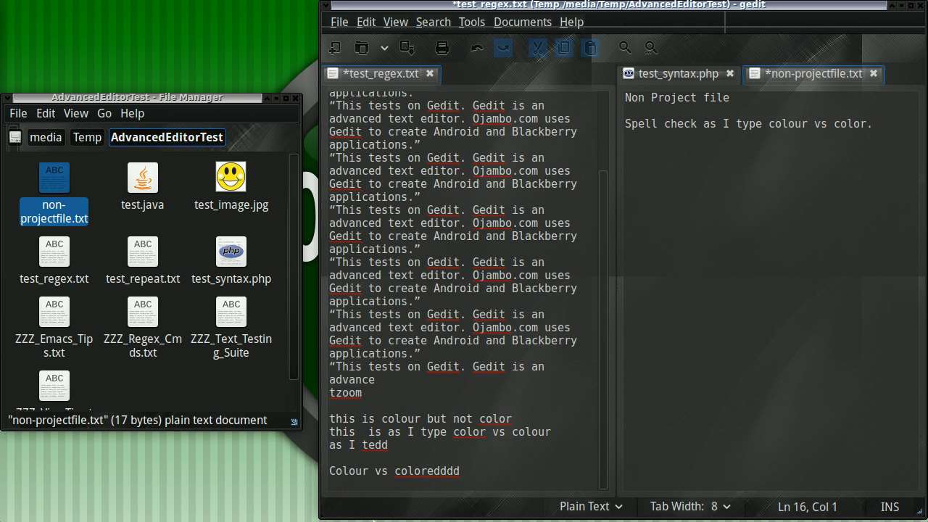
Delete the text of the last line added in test_regex.txt, leaving only "Col"
{"action": "double_click", "coordinate": [427, 471]}
{"action": "key", "text": "BackSpace"}
{"action": "key", "text": "BackSpace"}
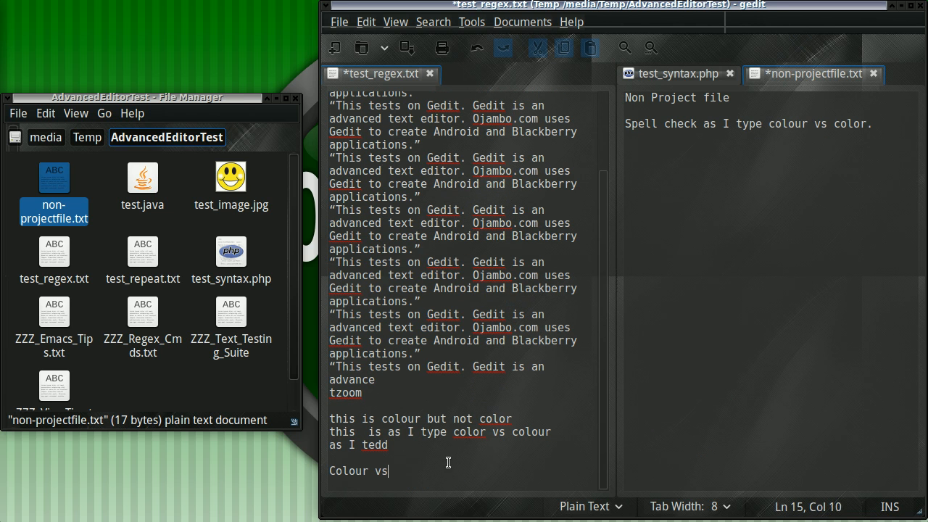
{"action": "key", "text": "BackSpace"}
{"action": "key", "text": "BackSpace"}
{"action": "key", "text": "BackSpace"}
{"action": "key", "text": "BackSpace"}
{"action": "key", "text": "BackSpace"}
{"action": "key", "text": "BackSpace"}
Misspell "color" as "colorddd" in non-projectfile.txt and save the file
{"action": "left_click", "coordinate": [868, 124]}
{"action": "type", "text": "ddd"}
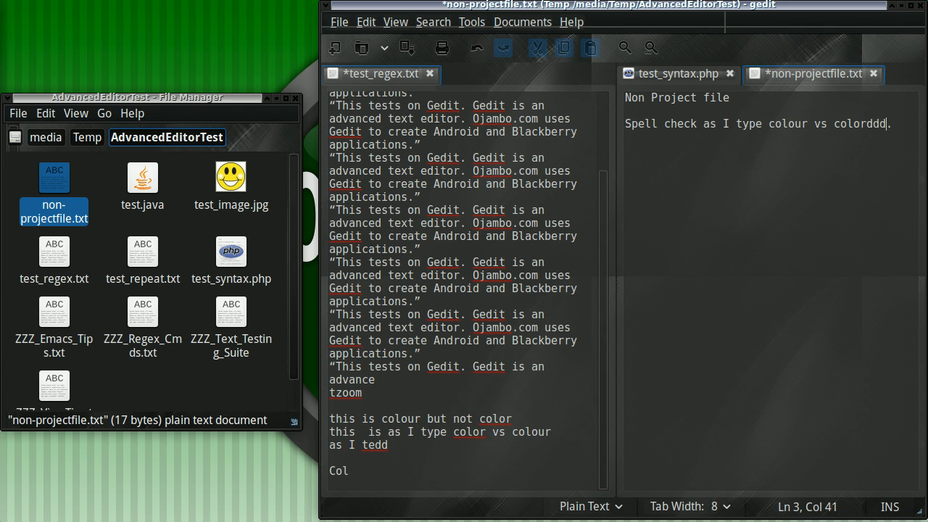
{"action": "key", "text": "Return"}
{"action": "key", "text": "BackSpace"}
{"action": "key", "text": "ctrl+s"}
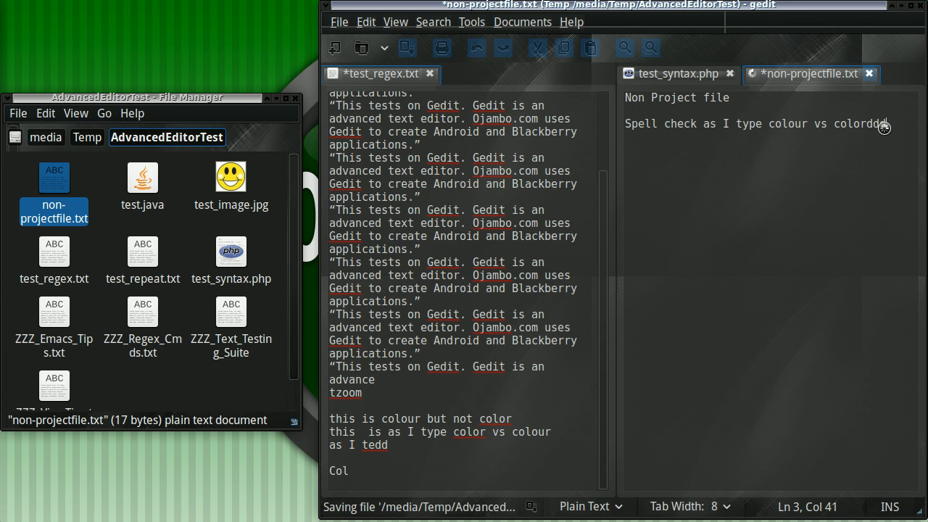
Add "as I type it does not wordddded" below the spell check line in non-projectfile.txt, save, and start a new line
{"action": "key", "text": "Return"}
{"action": "key", "text": "Return"}
{"action": "type", "text": "as I type "}
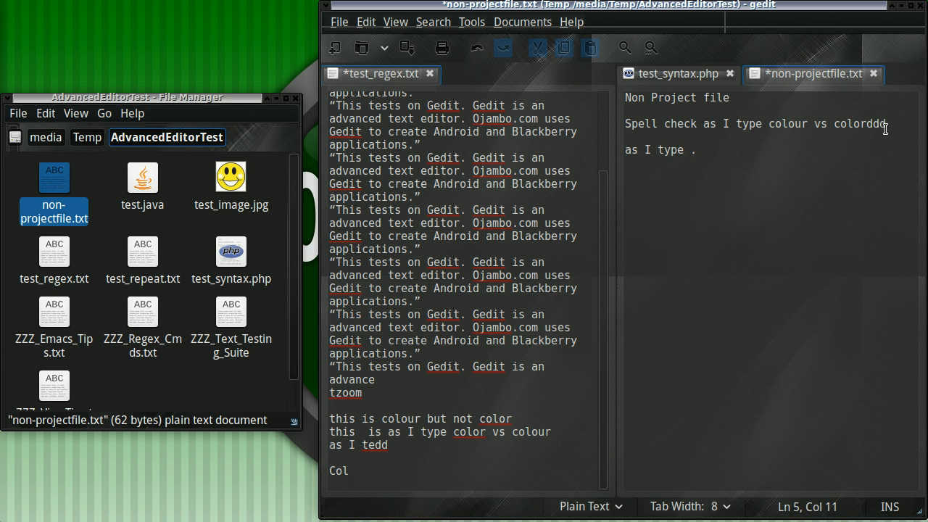
{"action": "type", "text": "it does not wordddded"}
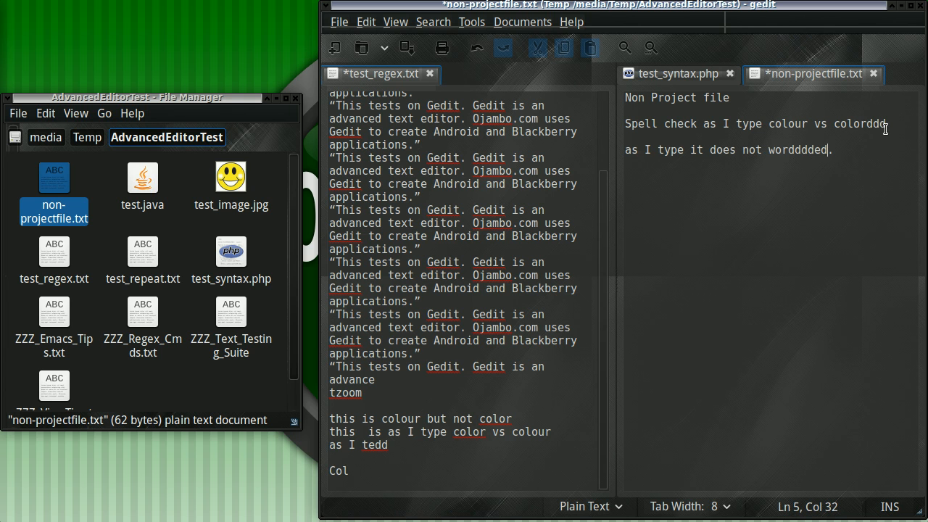
{"action": "key", "text": "ctrl+s"}
{"action": "key", "text": "Return"}
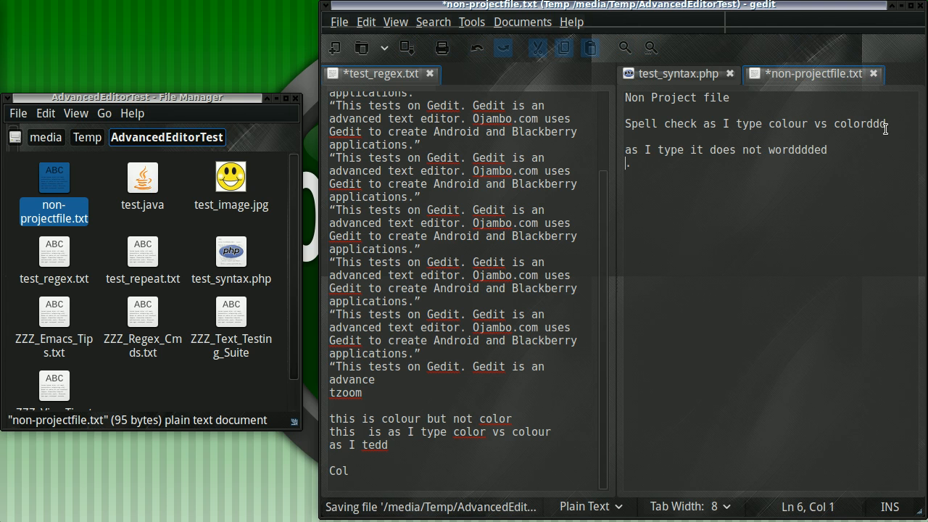
Save the changes in both test_regex.txt and non-projectfile.txt
{"action": "left_click", "coordinate": [401, 432]}
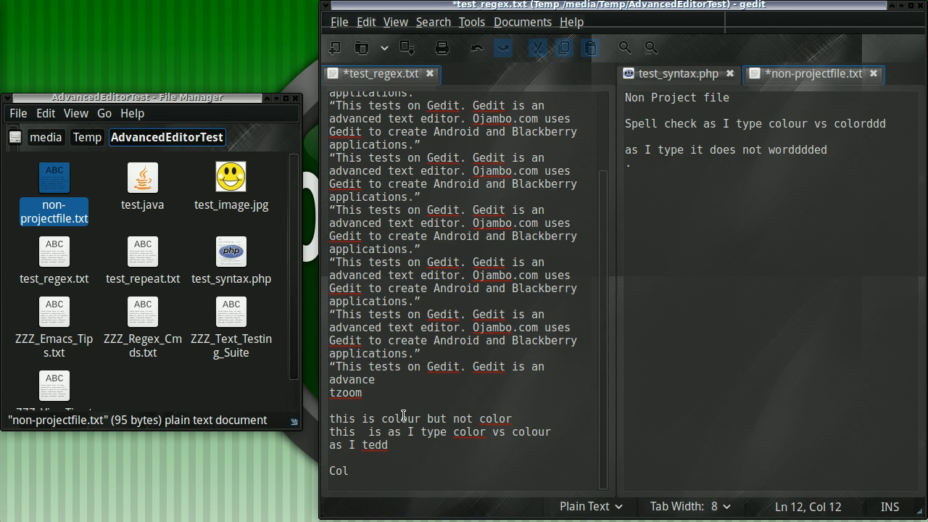
{"action": "key", "text": "ctrl+s"}
{"action": "left_click", "coordinate": [806, 139]}
{"action": "key", "text": "ctrl+s"}
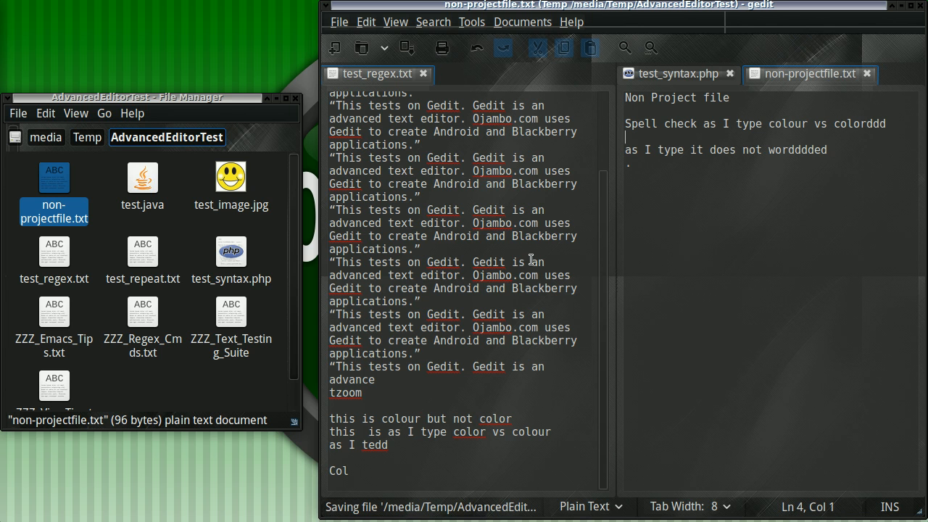
Select the "as I type it does not wordddded" line and check the document statistics
{"action": "left_click_drag", "start_coordinate": [828, 150], "coordinate": [614, 146]}
{"action": "left_click", "coordinate": [506, 23]}
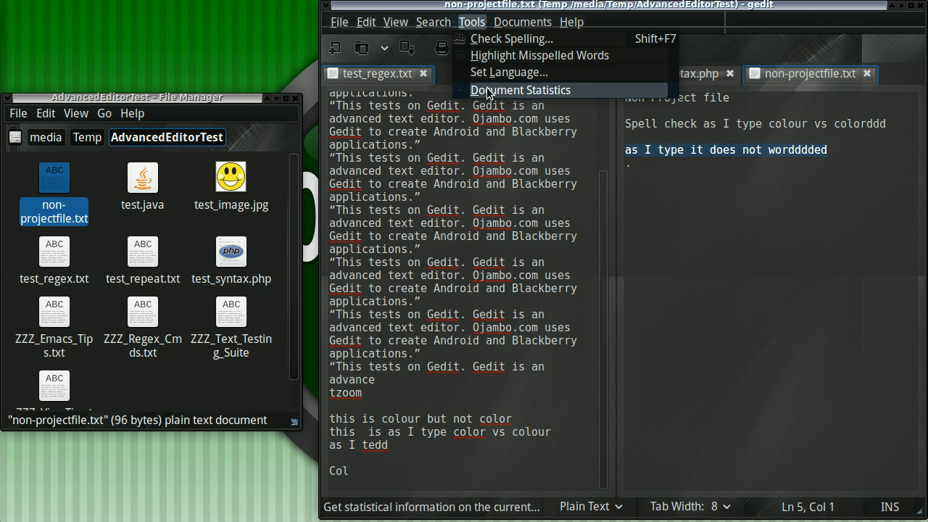
{"action": "left_click", "coordinate": [522, 90]}
{"action": "left_click", "coordinate": [657, 348]}
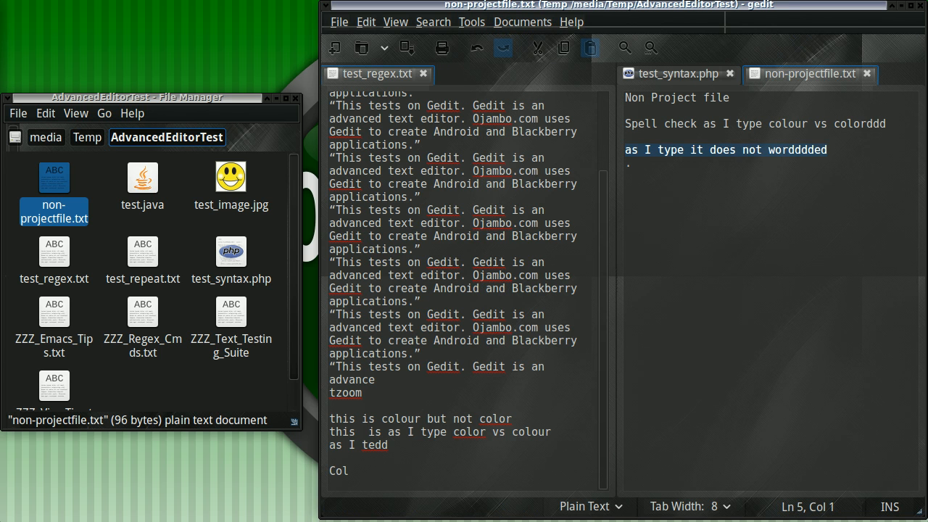
Turn on the display of line numbers in the gedit preferences
{"action": "left_click", "coordinate": [366, 22]}
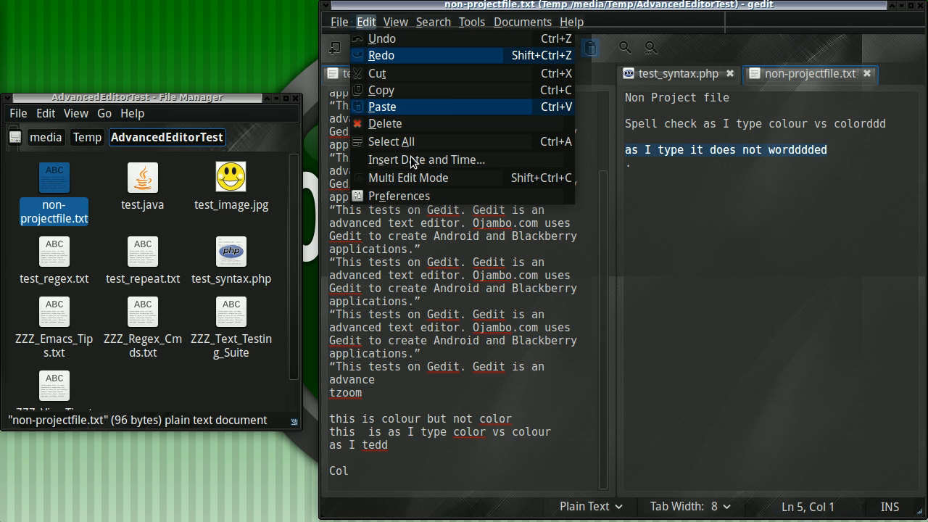
{"action": "left_click", "coordinate": [423, 201]}
{"action": "left_click", "coordinate": [494, 167]}
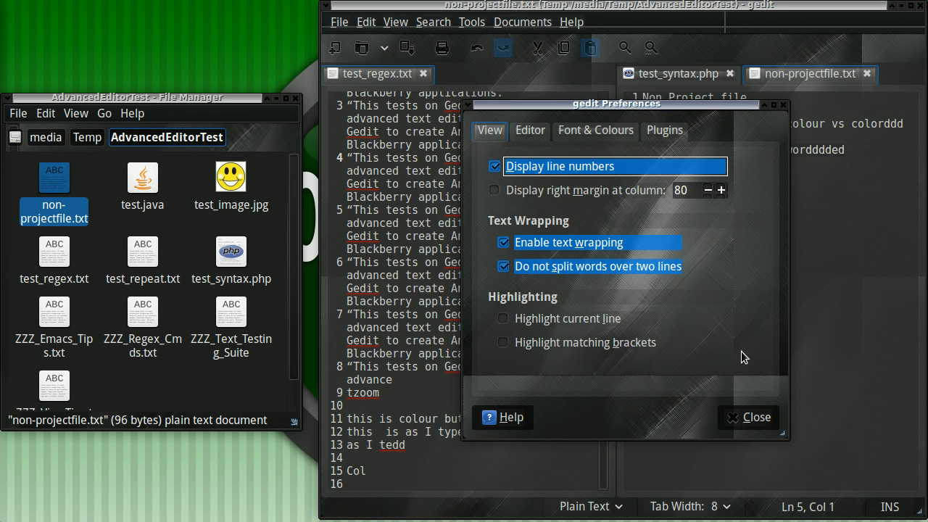
{"action": "left_click", "coordinate": [749, 417]}
Go to line 2 of test_regex.txt by its line number and move between the start and end of the file
{"action": "left_click", "coordinate": [507, 298]}
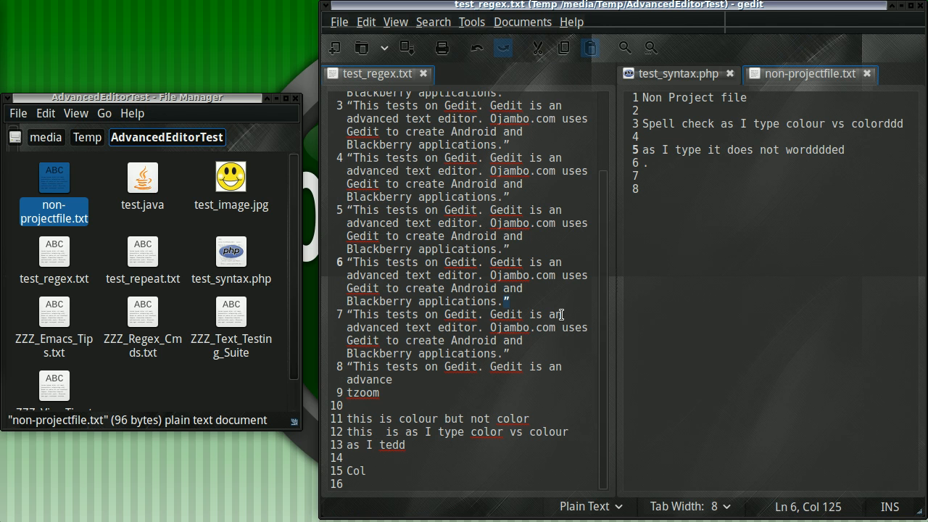
{"action": "key", "text": "ctrl+i"}
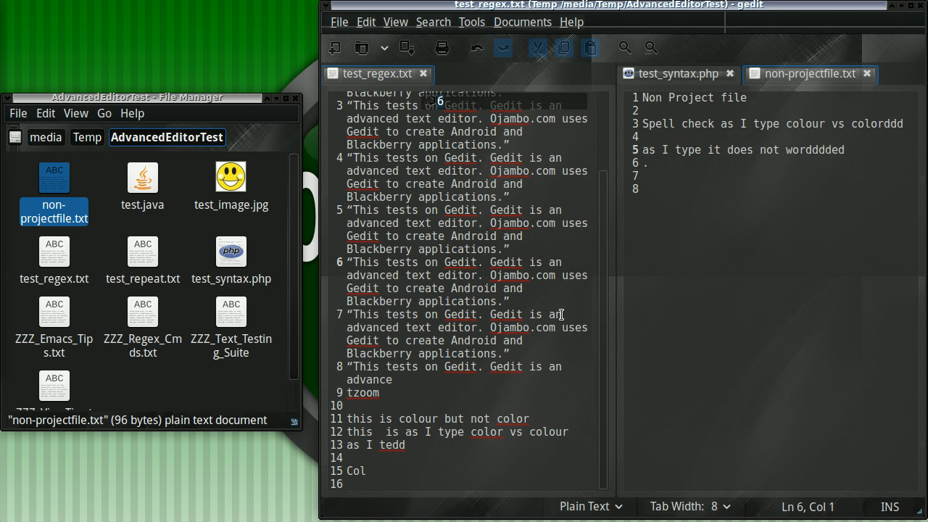
{"action": "key", "text": "BackSpace"}
{"action": "type", "text": "2"}
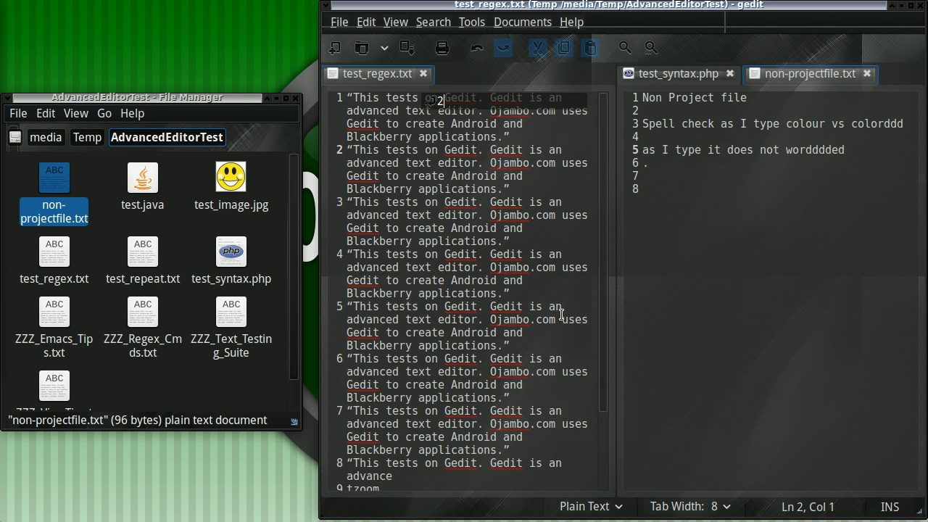
{"action": "key", "text": "Return"}
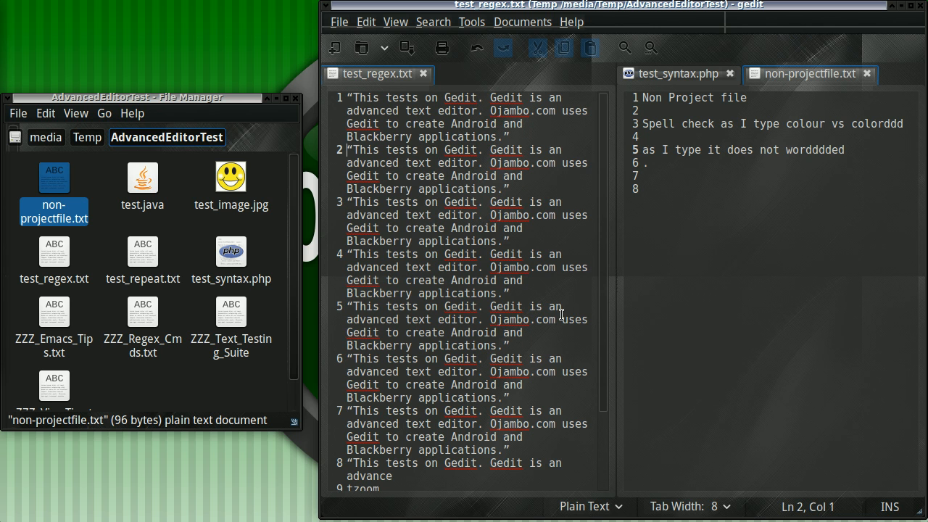
{"action": "key", "text": "ctrl+Home"}
{"action": "key", "text": "ctrl+End"}
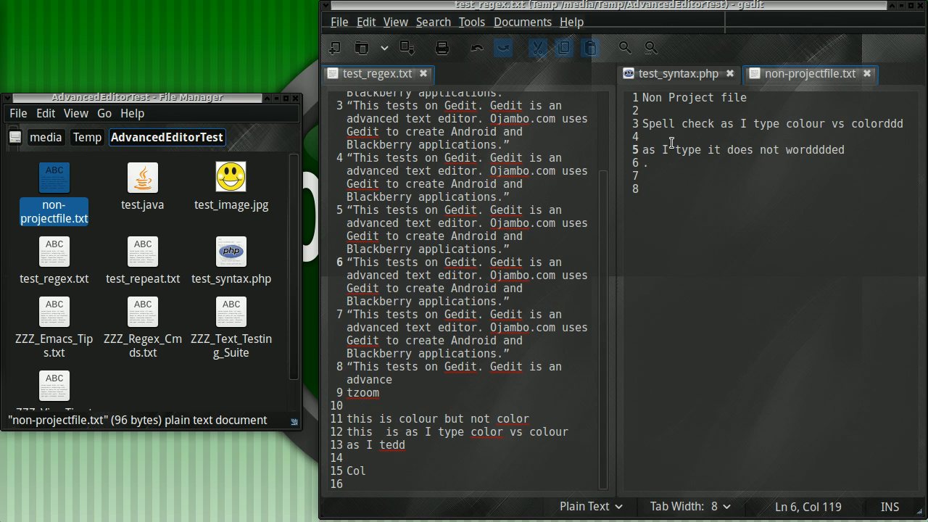
Switch to test_syntax.php, place the cursor at the end of line 5 and check the automatic indentation setting in the editor preferences
{"action": "left_click", "coordinate": [684, 75]}
{"action": "left_click", "coordinate": [800, 155]}
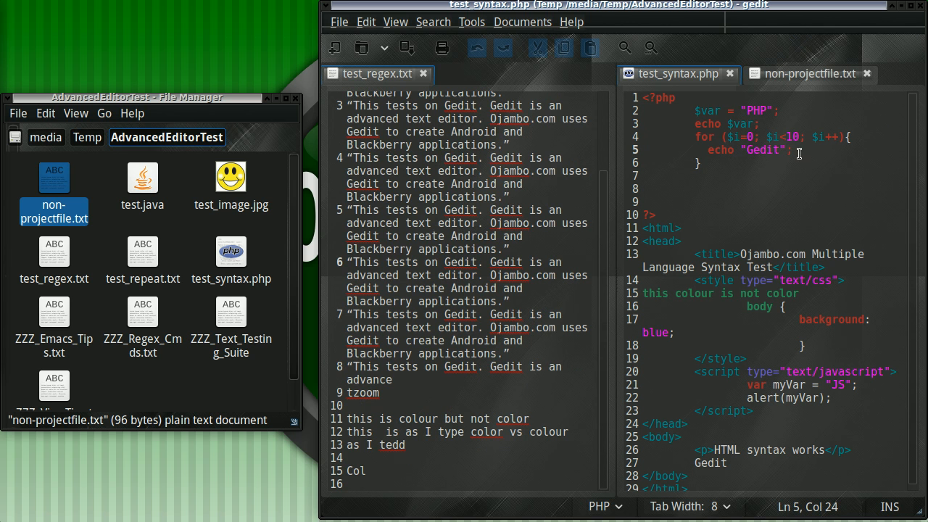
{"action": "left_click", "coordinate": [366, 22]}
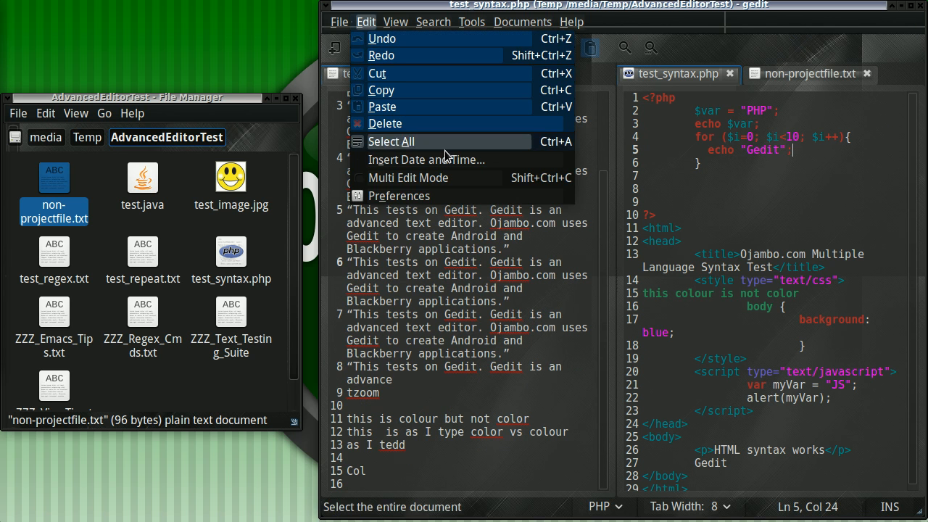
{"action": "left_click", "coordinate": [420, 197]}
{"action": "left_click", "coordinate": [543, 134]}
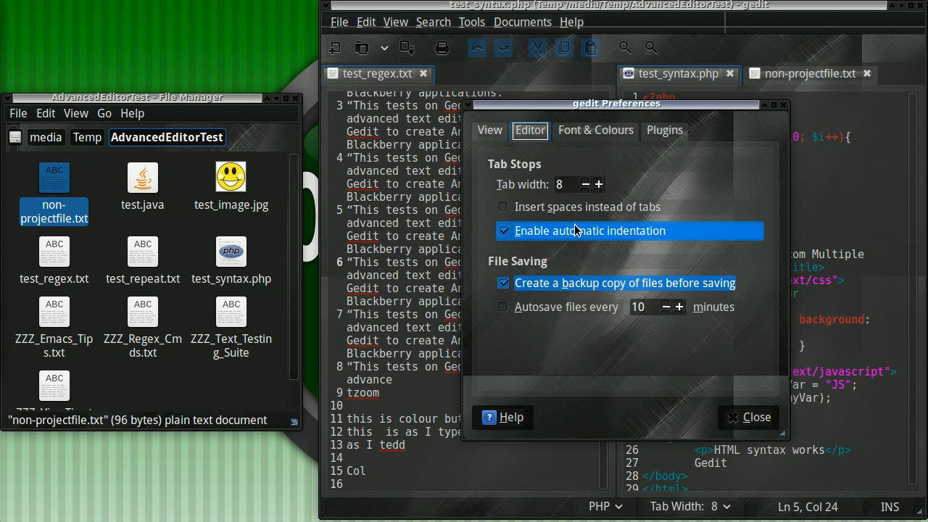
{"action": "left_click", "coordinate": [747, 419]}
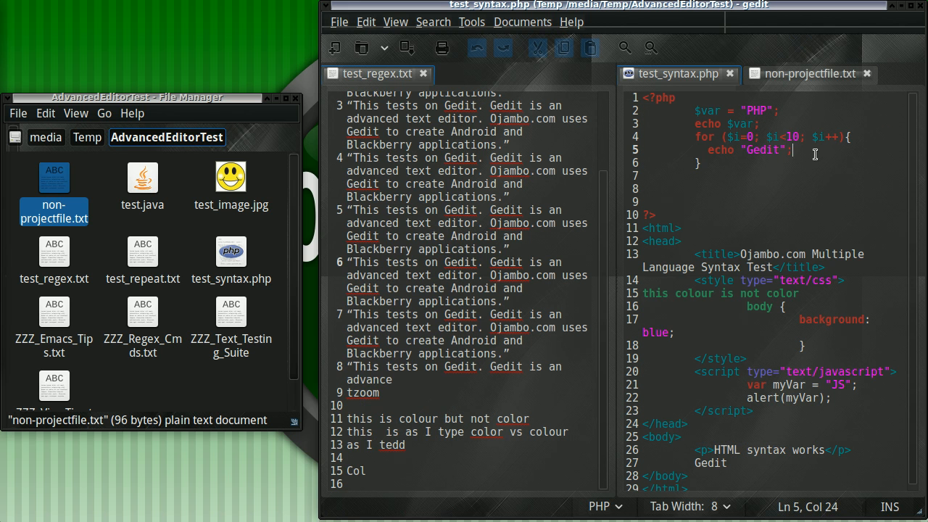
Test automatic indentation by adding and removing a line after echo "Gedit"; and insert a new line after the closing brace on line 6
{"action": "key", "text": "Return"}
{"action": "key", "text": "BackSpace"}
{"action": "key", "text": "BackSpace"}
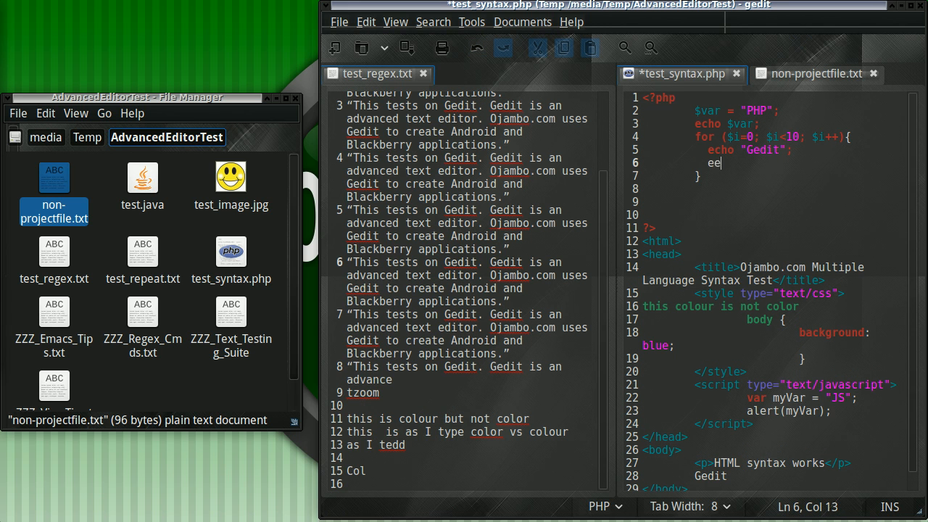
{"action": "key", "text": "Delete"}
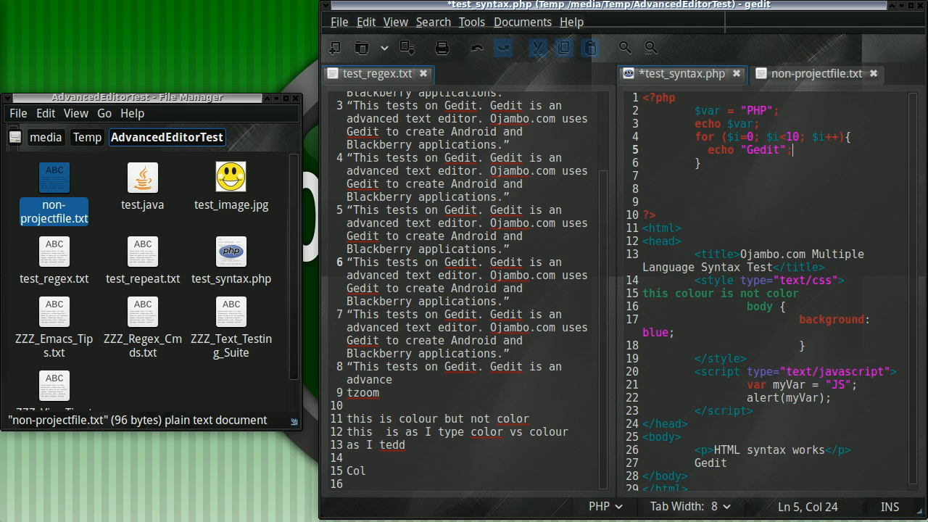
{"action": "key", "text": "End"}
{"action": "key", "text": "Return"}
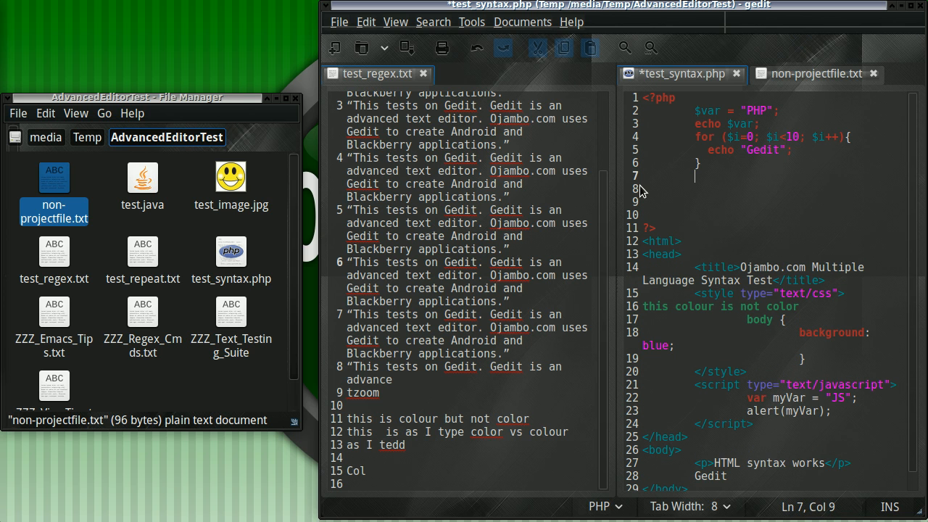
Place the cursor on line 9 of test_syntax.php, enlarge the text and reset it to normal size
{"action": "left_click", "coordinate": [733, 200]}
{"action": "scroll", "coordinate": [733, 200], "scroll_direction": "up", "scroll_amount": 10}
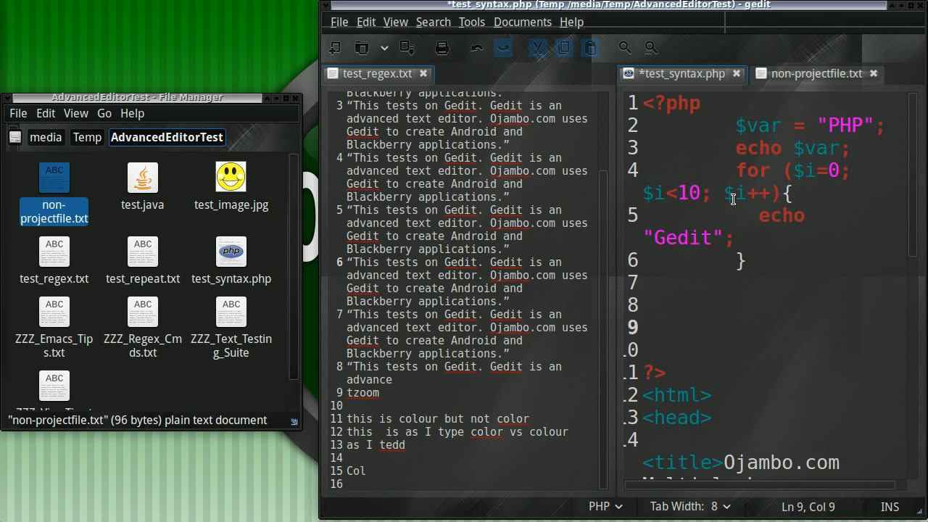
{"action": "scroll", "coordinate": [733, 200], "scroll_direction": "down", "scroll_amount": 5}
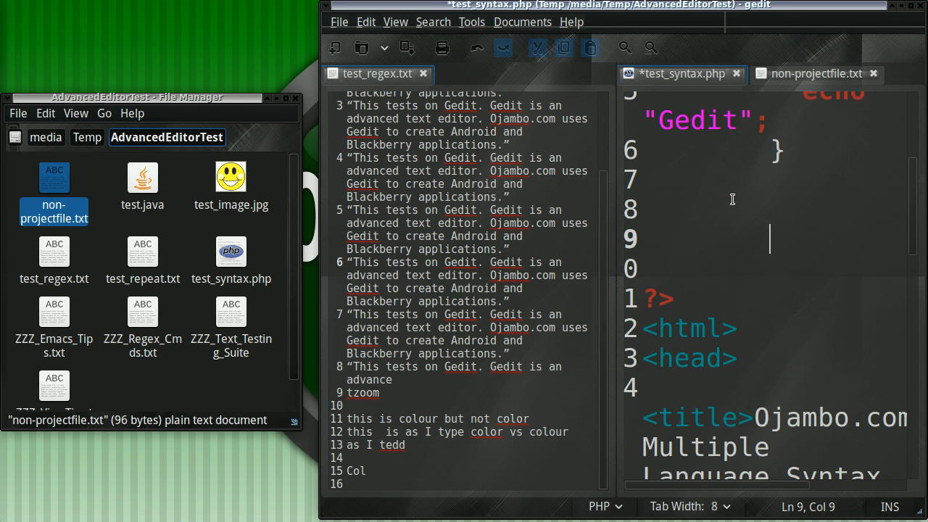
{"action": "key", "text": "ctrl+0"}
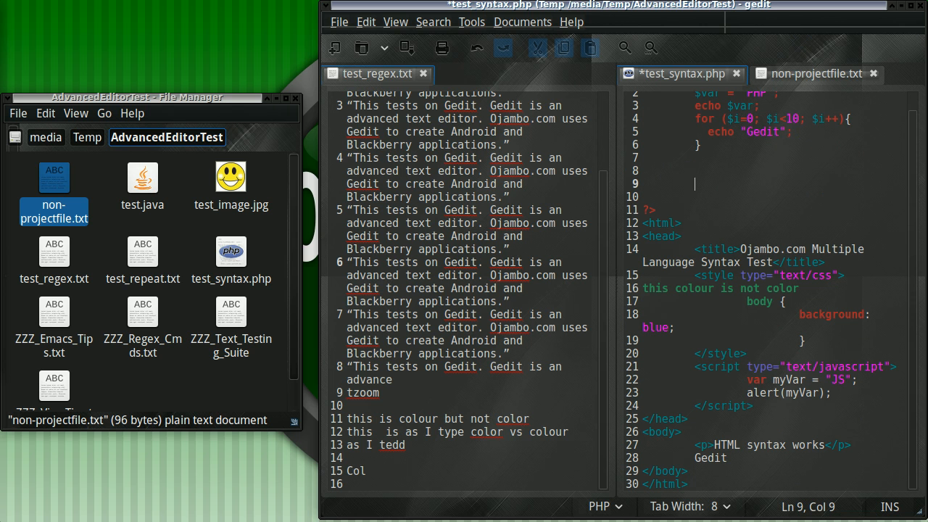
{"action": "key", "text": "ctrl+alt+Page_Down"}
{"action": "key", "text": "ctrl+alt+Page_Up"}
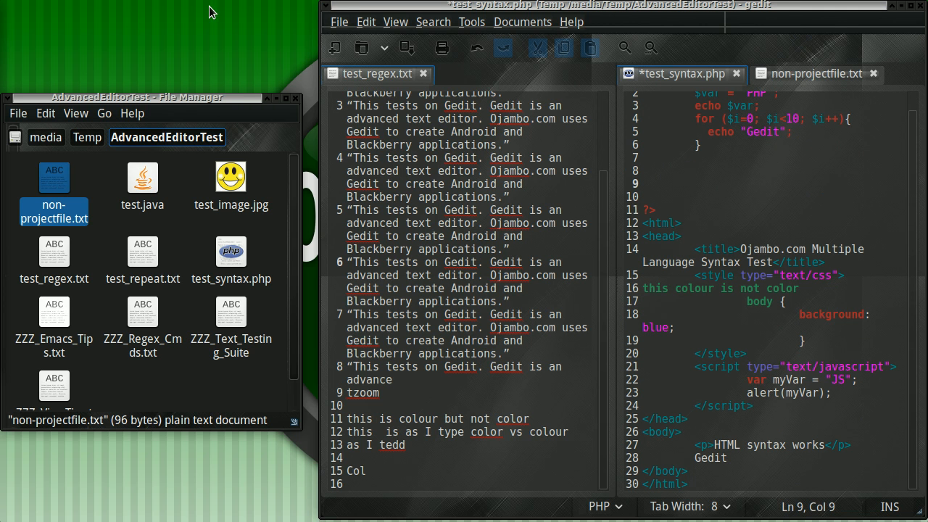
Look through the list of available plugins in the gedit preferences as far as Regex Search and Replace
{"action": "left_click", "coordinate": [442, 24]}
{"action": "mouse_move", "coordinate": [464, 27]}
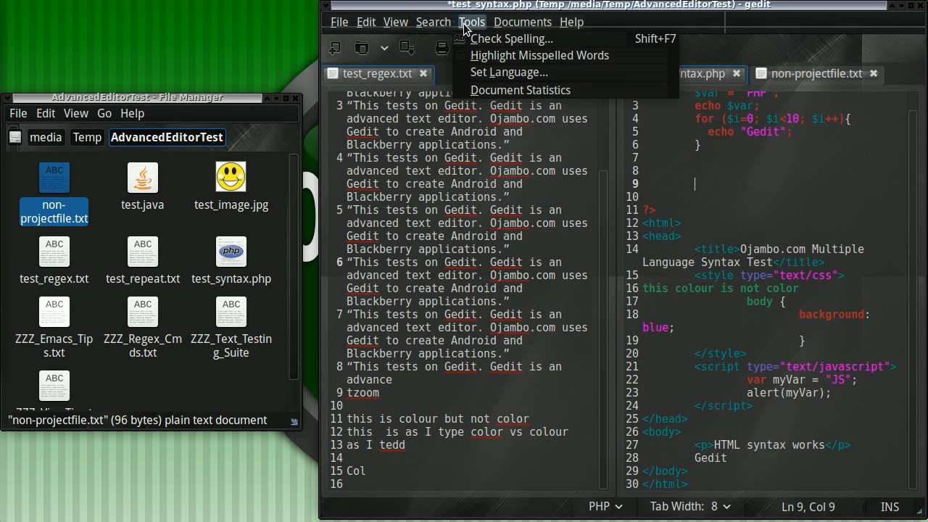
{"action": "mouse_move", "coordinate": [366, 23]}
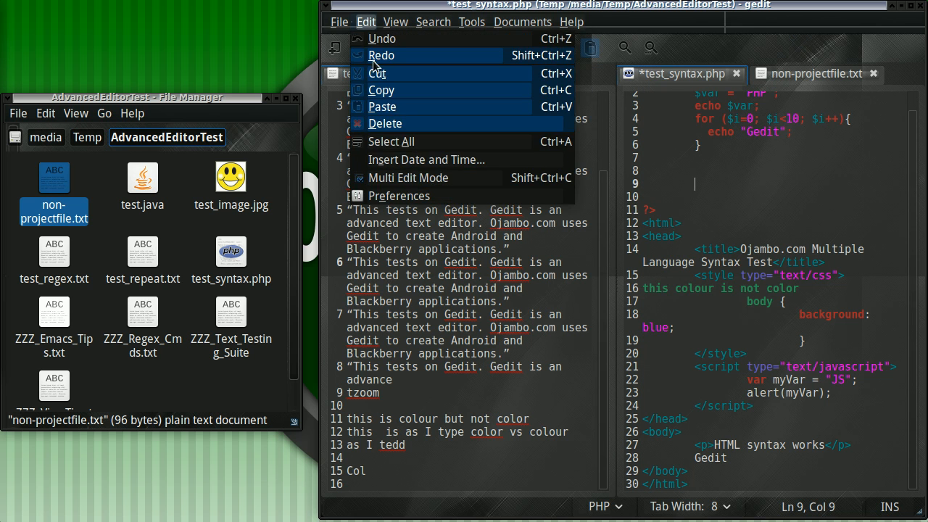
{"action": "left_click", "coordinate": [419, 196]}
{"action": "left_click", "coordinate": [665, 131]}
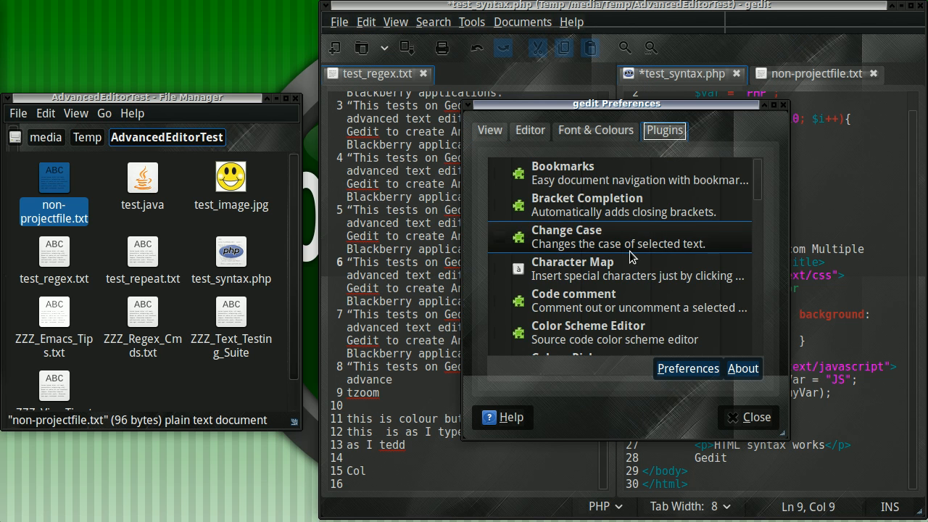
{"action": "scroll", "coordinate": [630, 256], "scroll_direction": "down", "scroll_amount": 8}
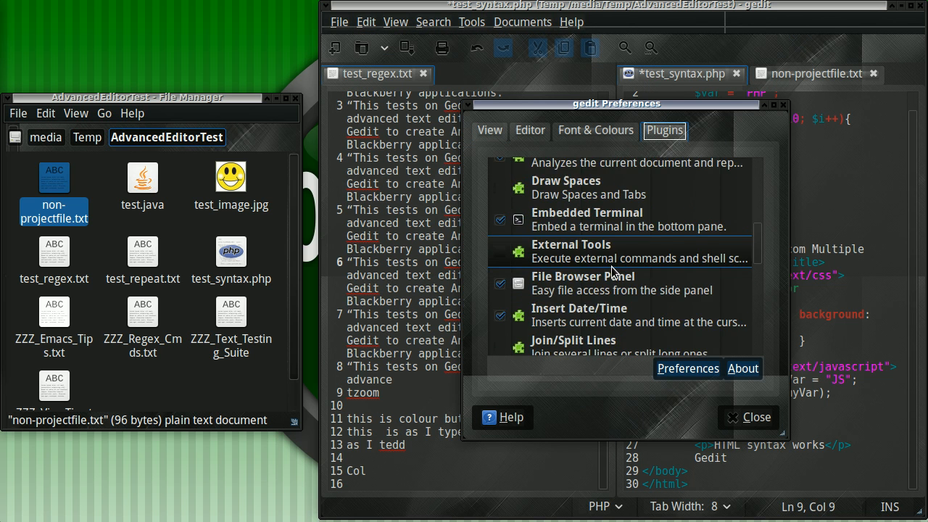
{"action": "scroll", "coordinate": [612, 272], "scroll_direction": "down", "scroll_amount": 5}
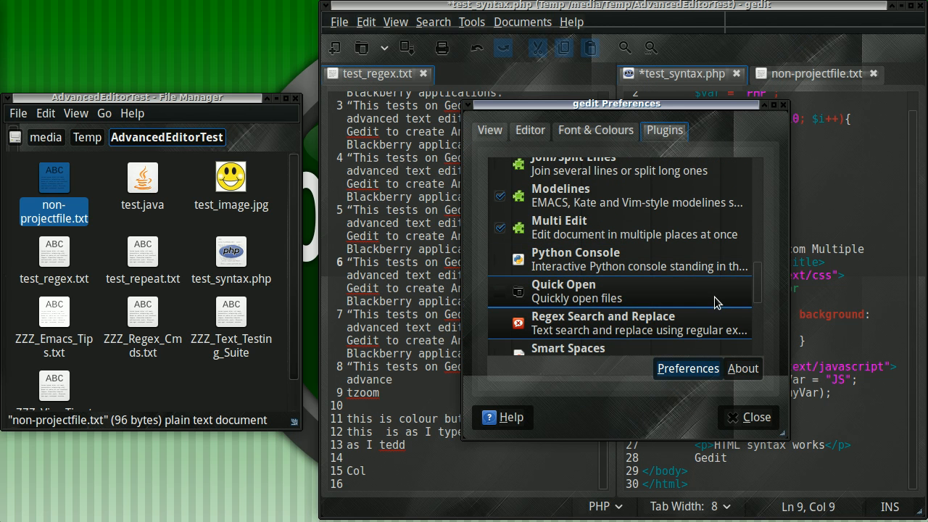
View the description of the Regex Search and Replace plugin and close the preferences
{"action": "right_click", "coordinate": [696, 328]}
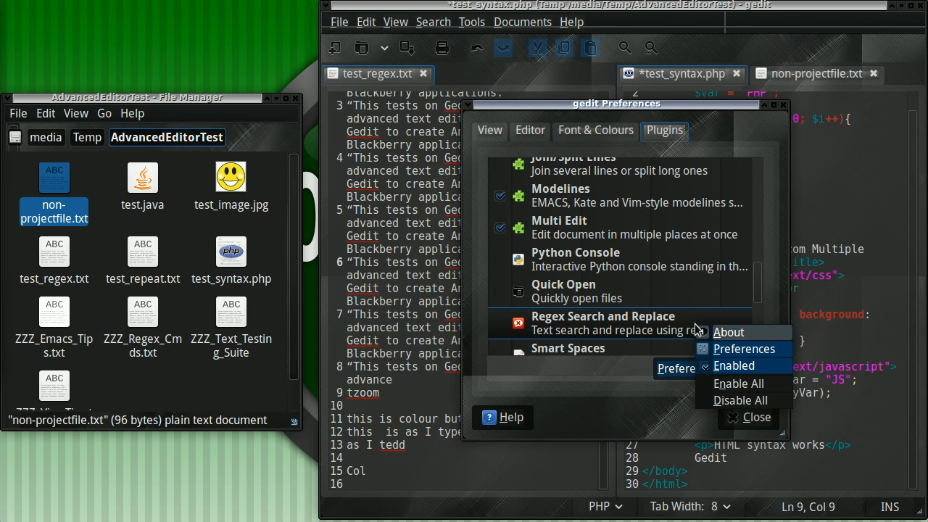
{"action": "left_click", "coordinate": [722, 335]}
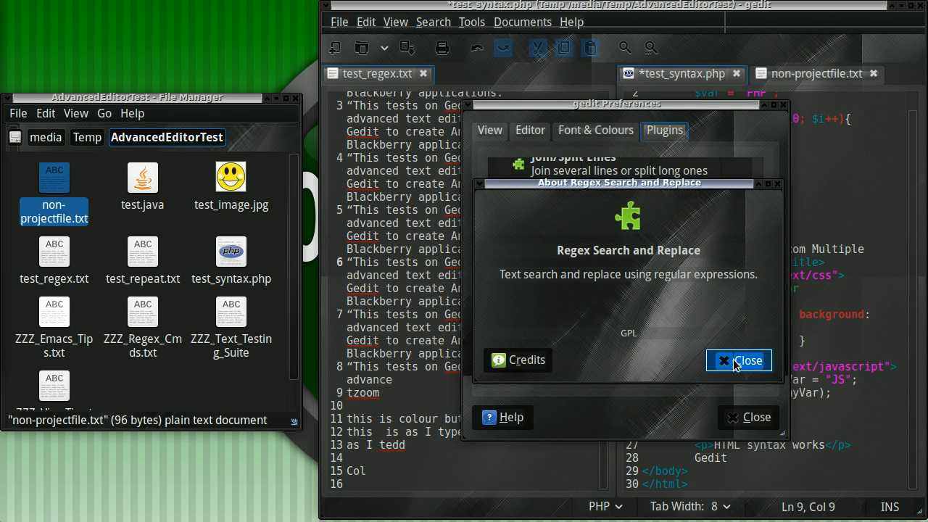
{"action": "left_click", "coordinate": [747, 356]}
{"action": "right_click", "coordinate": [707, 334]}
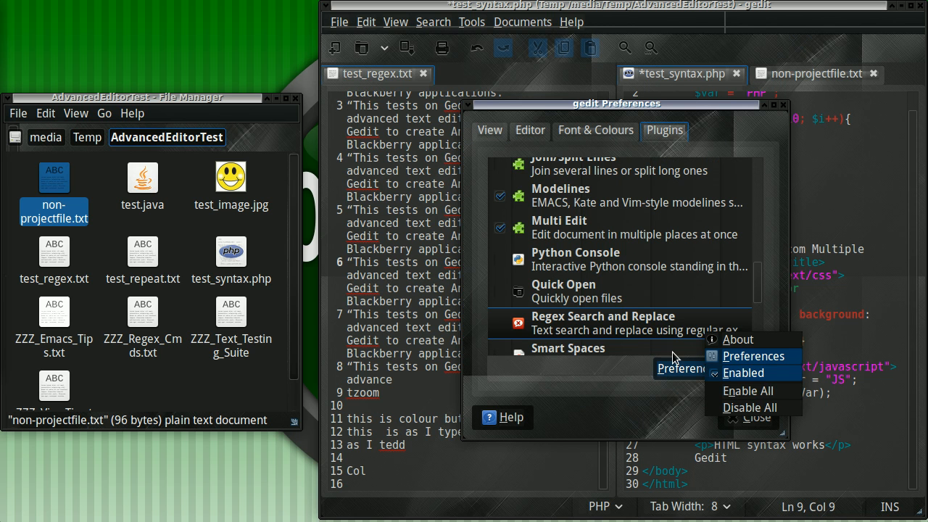
{"action": "left_click", "coordinate": [660, 330]}
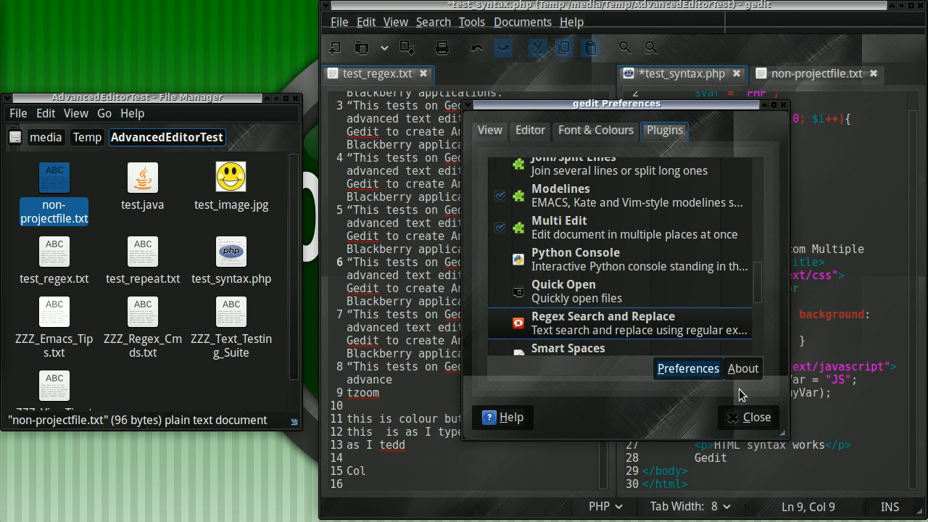
{"action": "left_click", "coordinate": [749, 419]}
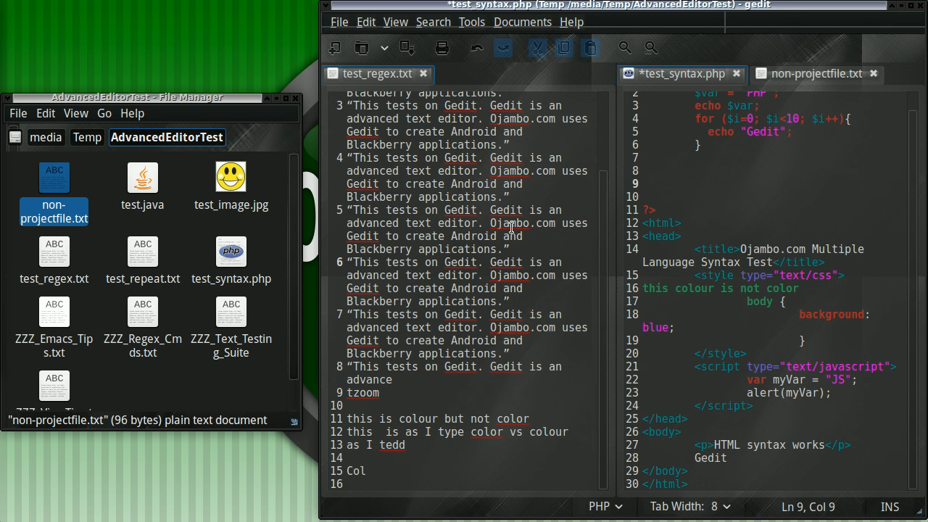
Inspect the options for replacing text without replacing anything, and look over the syntax highlighting in test_syntax.php
{"action": "left_click", "coordinate": [437, 23]}
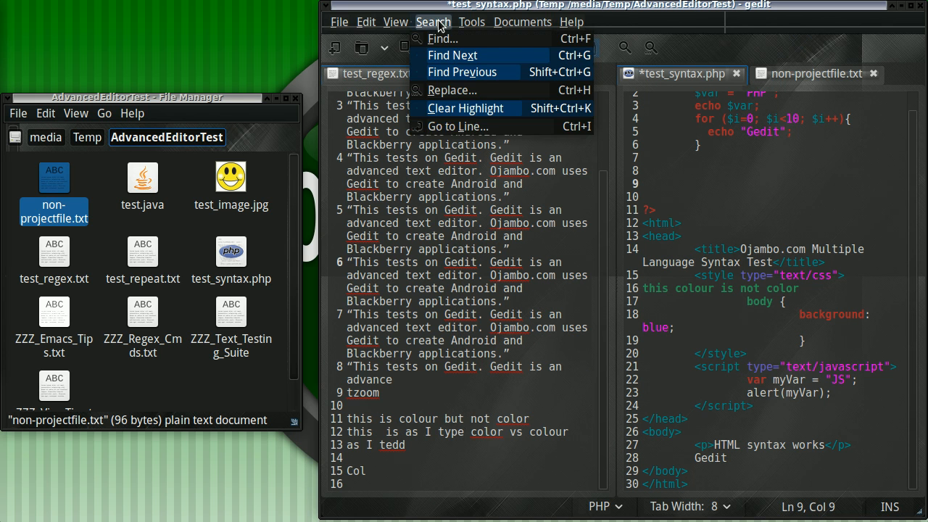
{"action": "left_click", "coordinate": [442, 91]}
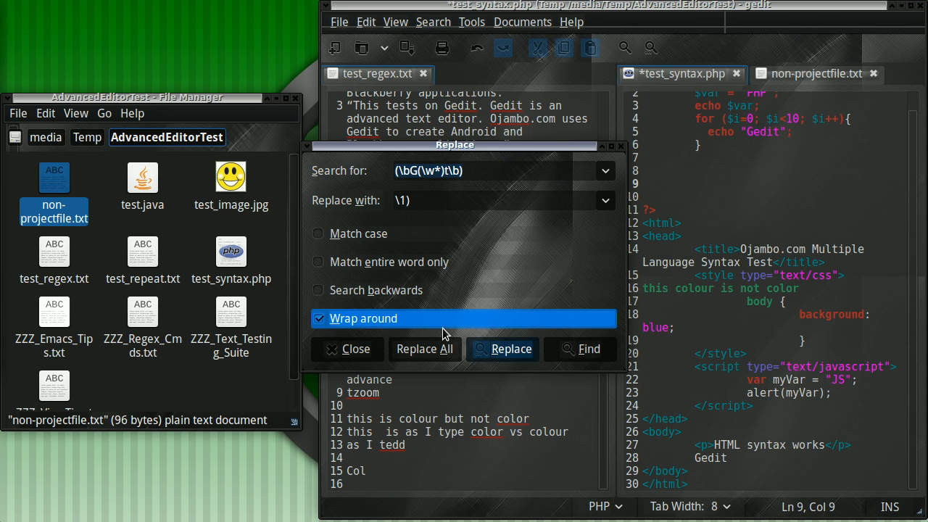
{"action": "left_click", "coordinate": [352, 355]}
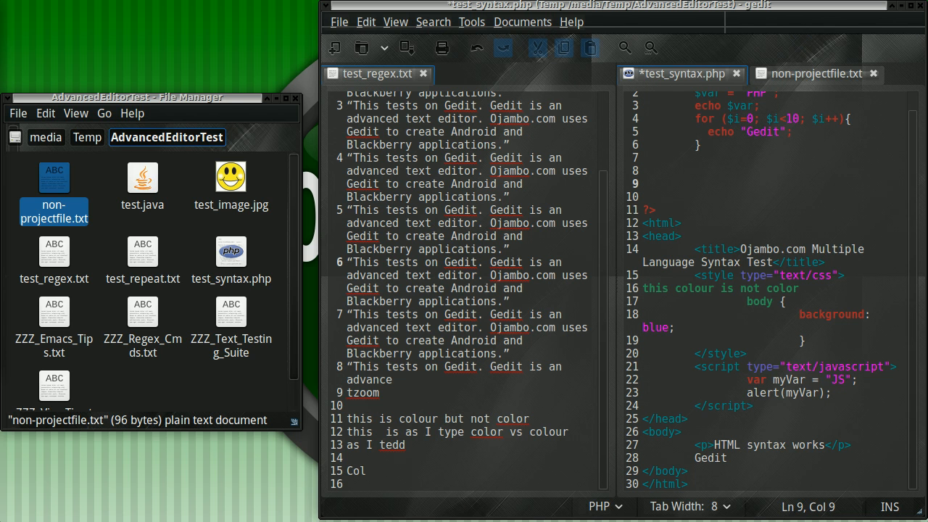
{"action": "scroll", "coordinate": [842, 240], "scroll_direction": "up", "scroll_amount": 1}
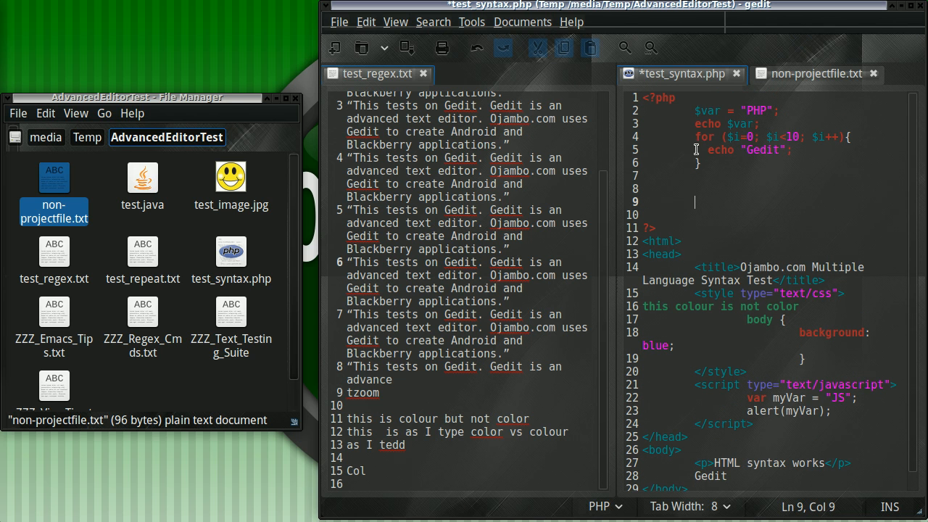
{"action": "scroll", "coordinate": [816, 362], "scroll_direction": "down", "scroll_amount": 1}
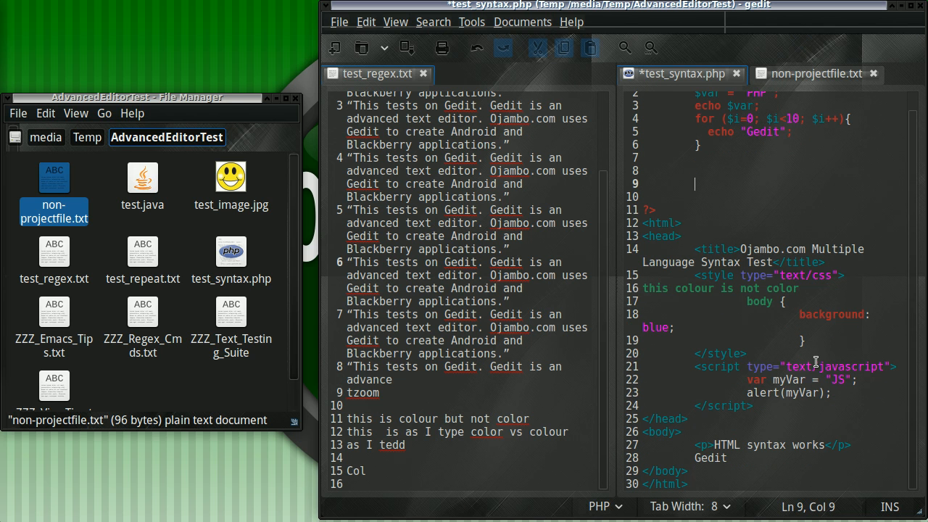
{"action": "scroll", "coordinate": [816, 362], "scroll_direction": "up", "scroll_amount": 1}
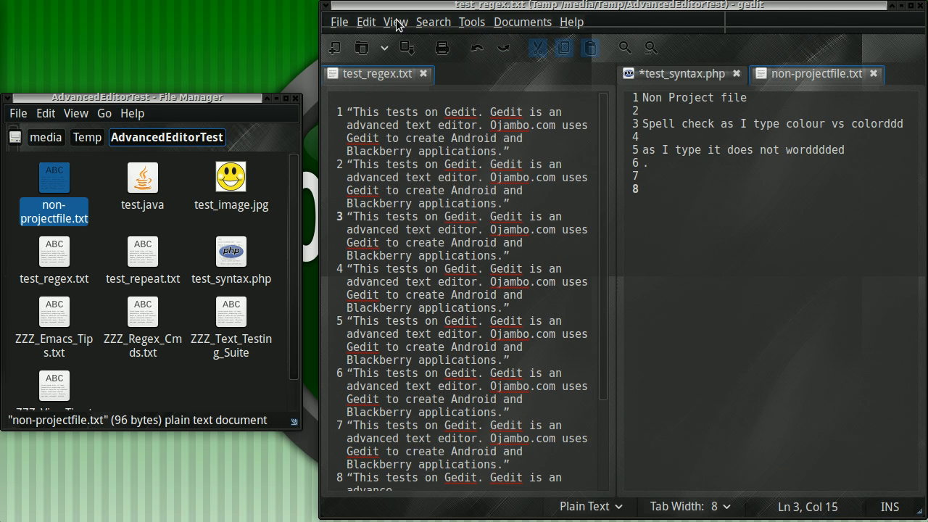
Hide the toolbar and the status bar
{"action": "left_click", "coordinate": [398, 22]}
{"action": "left_click", "coordinate": [403, 38]}
{"action": "left_click", "coordinate": [397, 22]}
{"action": "left_click", "coordinate": [404, 51]}
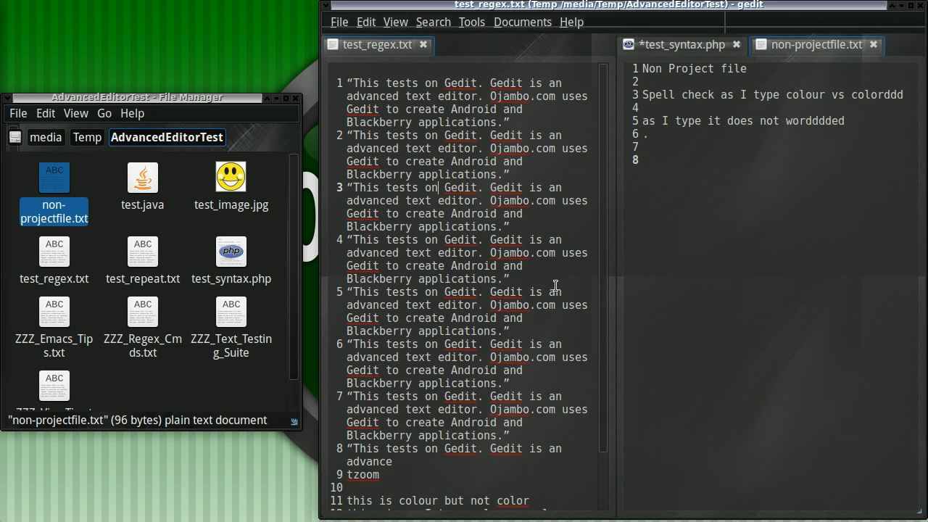
Show the status bar again and display the side panel with the file browser
{"action": "left_click", "coordinate": [439, 22]}
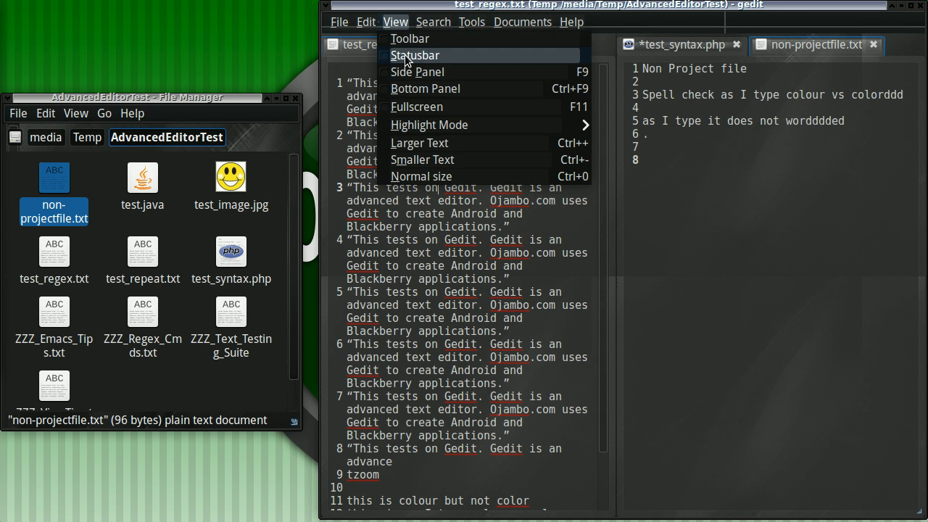
{"action": "left_click", "coordinate": [410, 56]}
{"action": "left_click", "coordinate": [396, 22]}
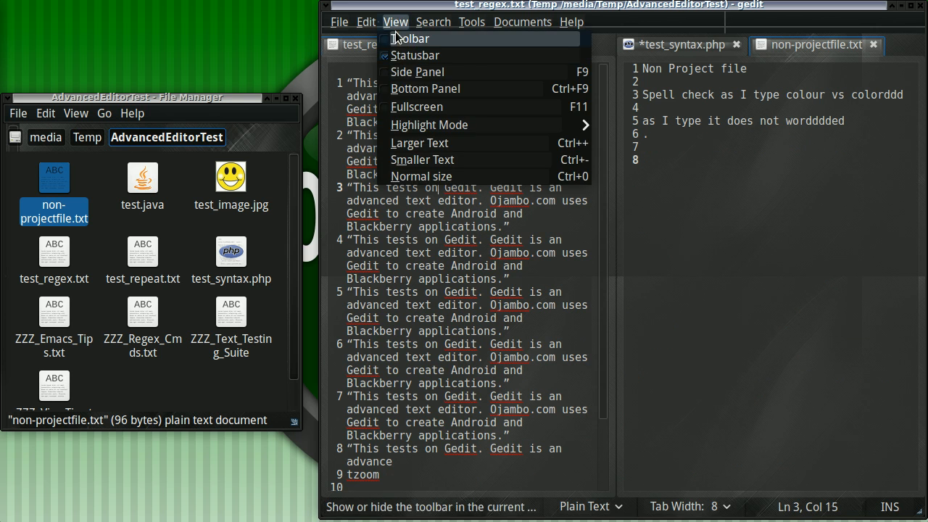
{"action": "left_click", "coordinate": [397, 74]}
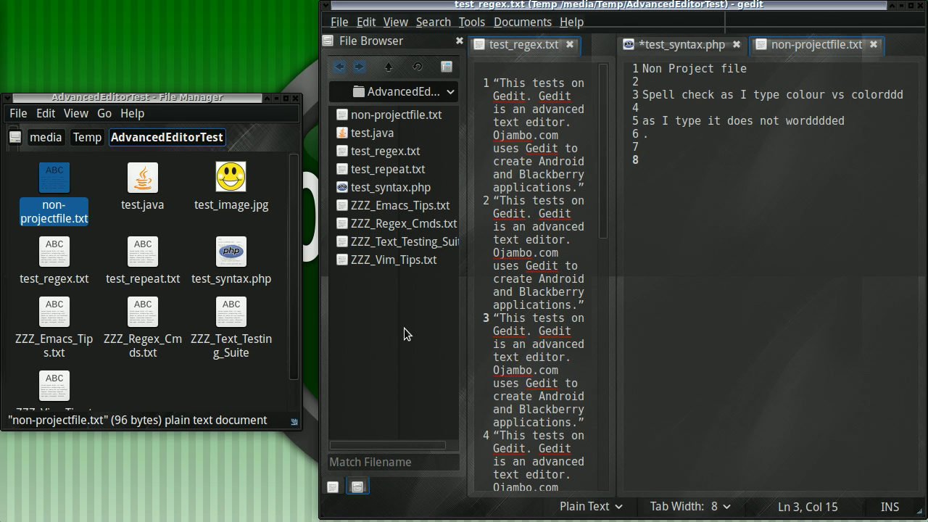
Create a new folder inside AdvancedEditorTest from the file browser and try to name it images
{"action": "right_click", "coordinate": [393, 301]}
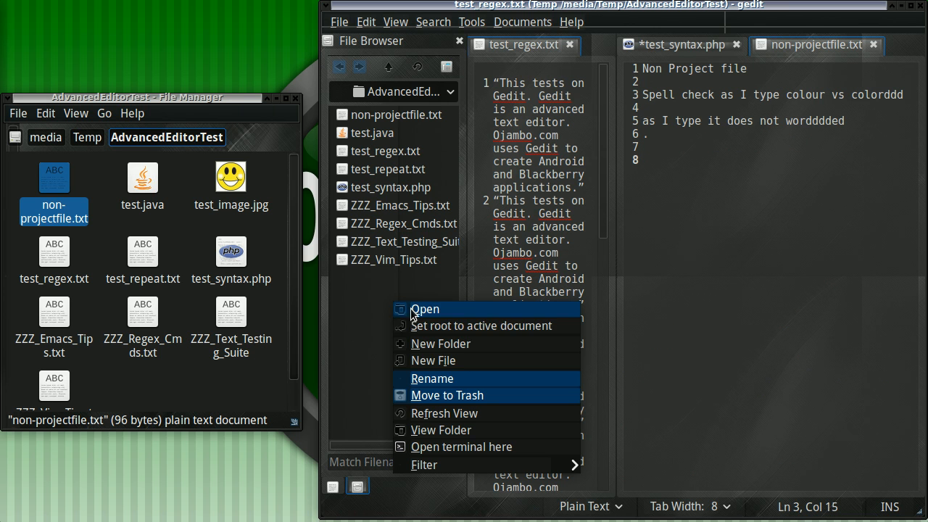
{"action": "left_click", "coordinate": [449, 351]}
{"action": "type", "text": "imag"}
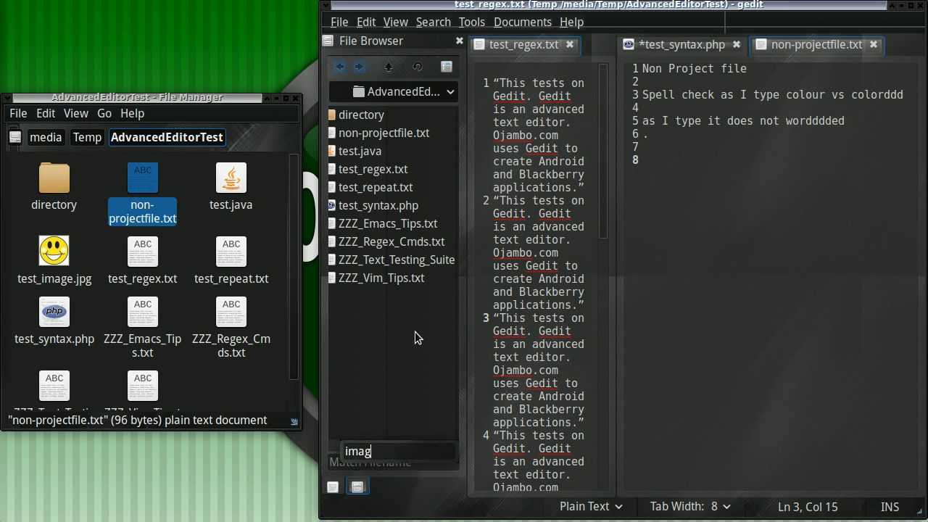
{"action": "type", "text": "es"}
{"action": "key", "text": "Escape"}
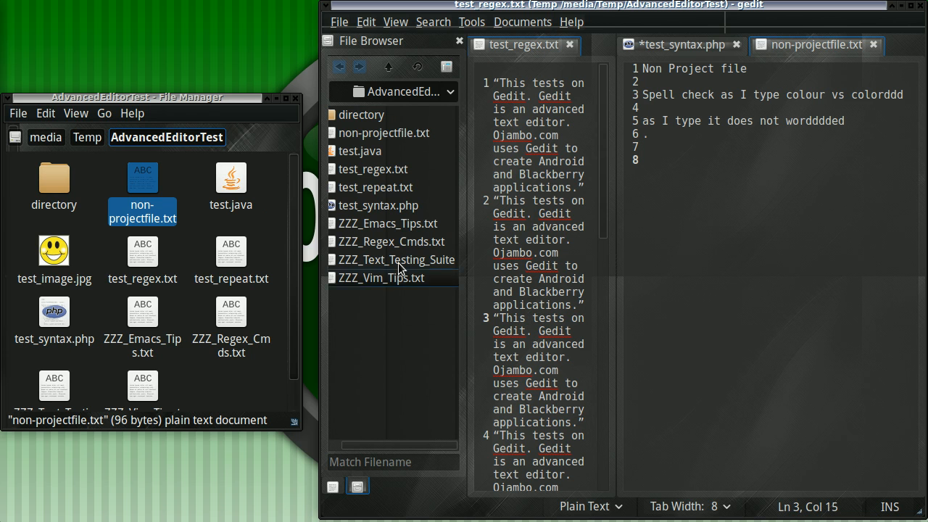
Rename the new folder in the file browser as images
{"action": "left_click", "coordinate": [369, 113]}
{"action": "right_click", "coordinate": [368, 114]}
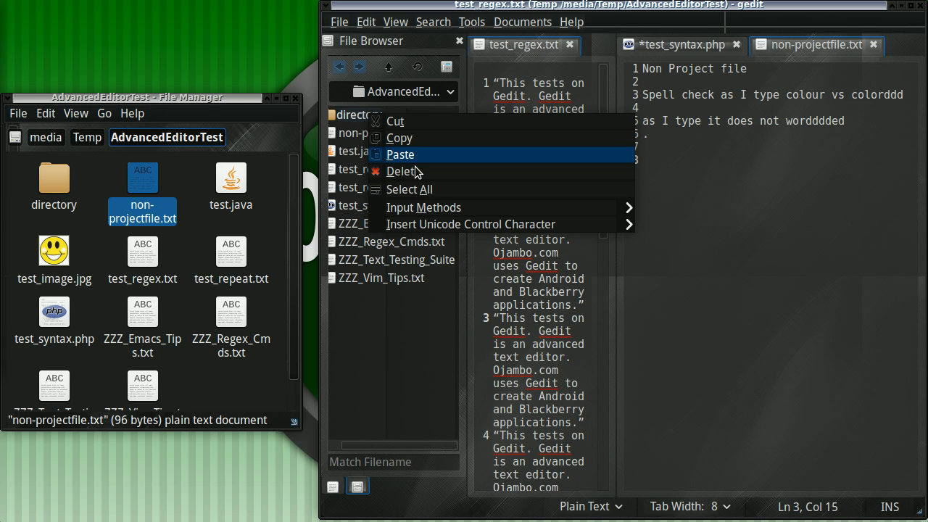
{"action": "left_click", "coordinate": [401, 312]}
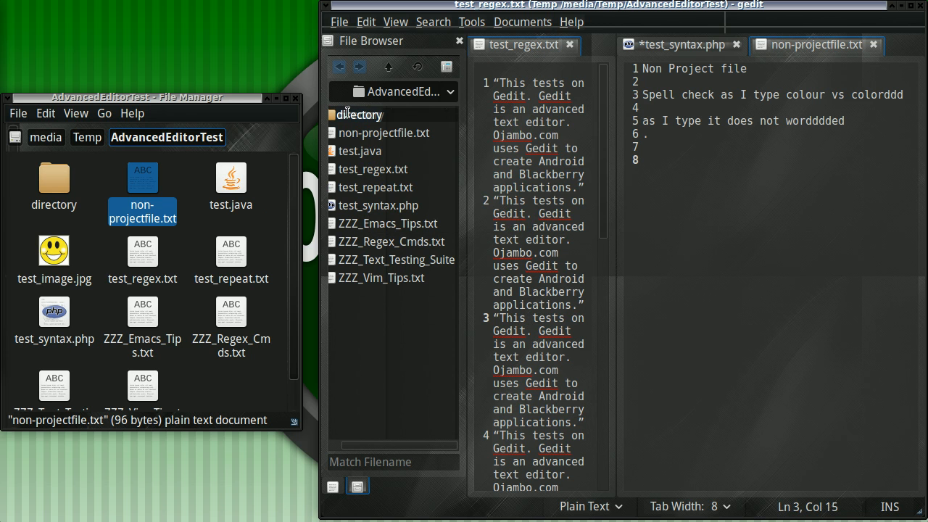
{"action": "type", "text": "images"}
{"action": "key", "text": "Return"}
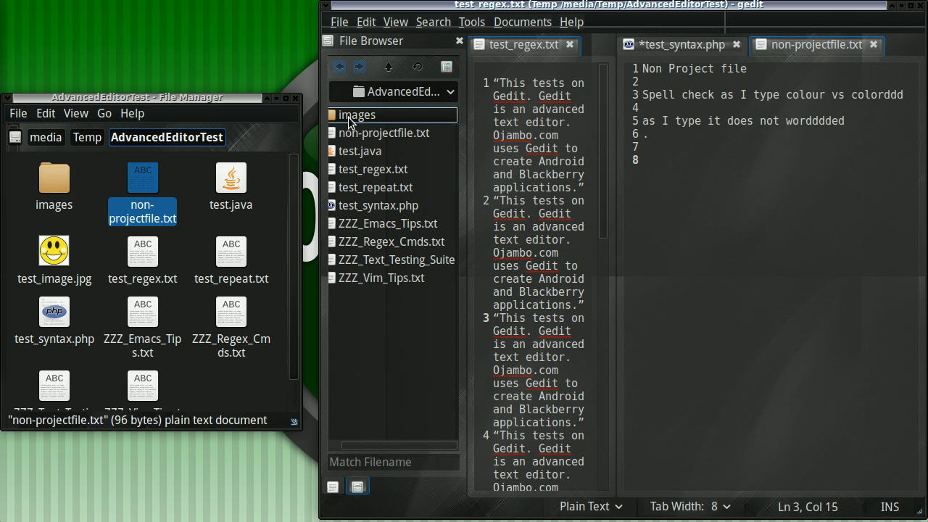
Try to move test_image.jpg from the file manager into the file browser's images folder, and check that folder's contents in both places
{"action": "left_click", "coordinate": [84, 238]}
{"action": "left_click_drag", "start_coordinate": [57, 248], "coordinate": [351, 117]}
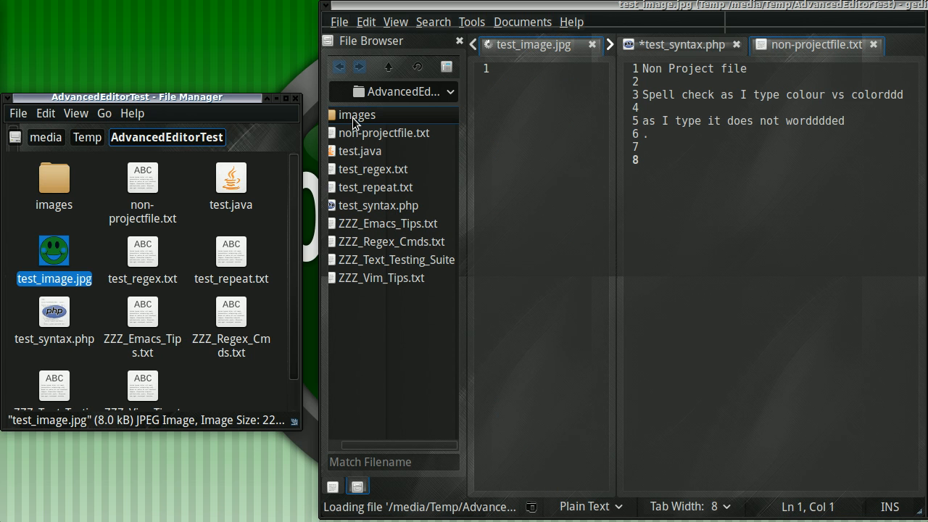
{"action": "double_click", "coordinate": [354, 115]}
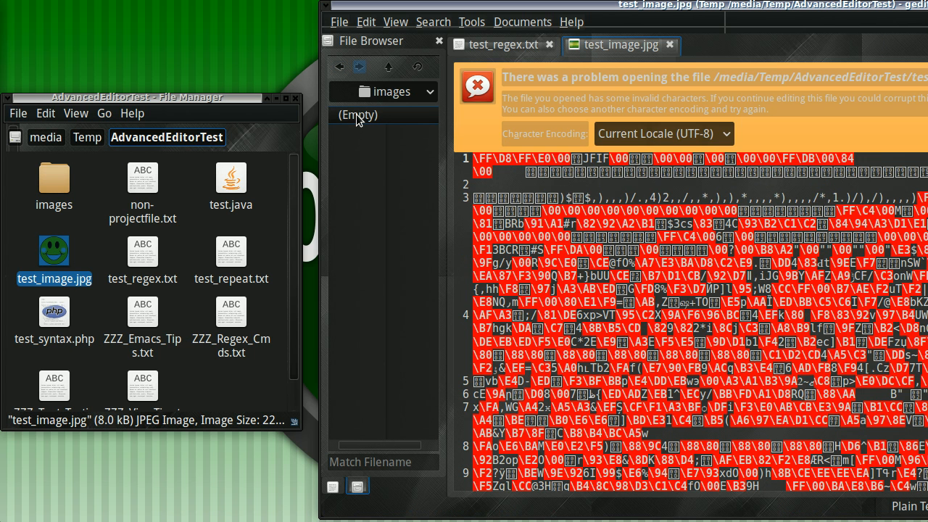
{"action": "double_click", "coordinate": [54, 182]}
{"action": "left_click", "coordinate": [166, 137]}
Quit gedit and start it again with an empty document
{"action": "key", "text": "ctrl+q"}
{"action": "right_click", "coordinate": [562, 250]}
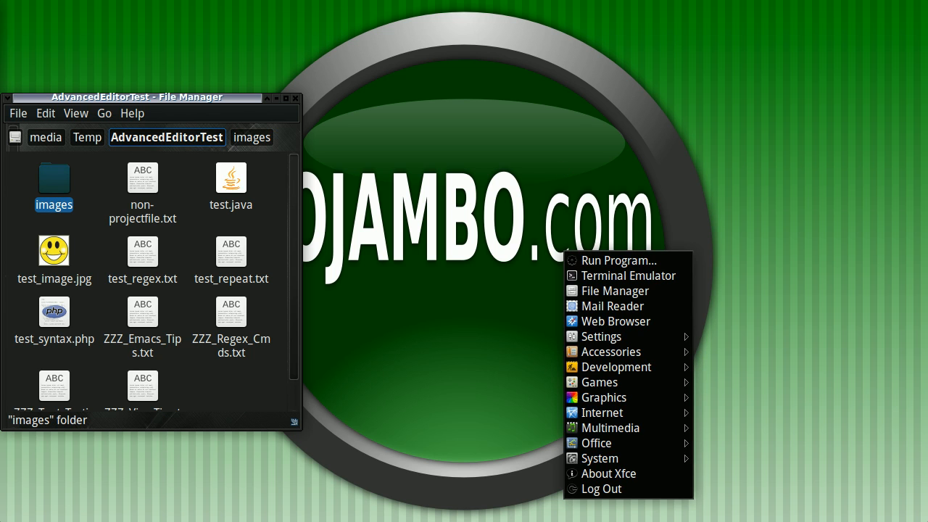
{"action": "key", "text": "Escape"}
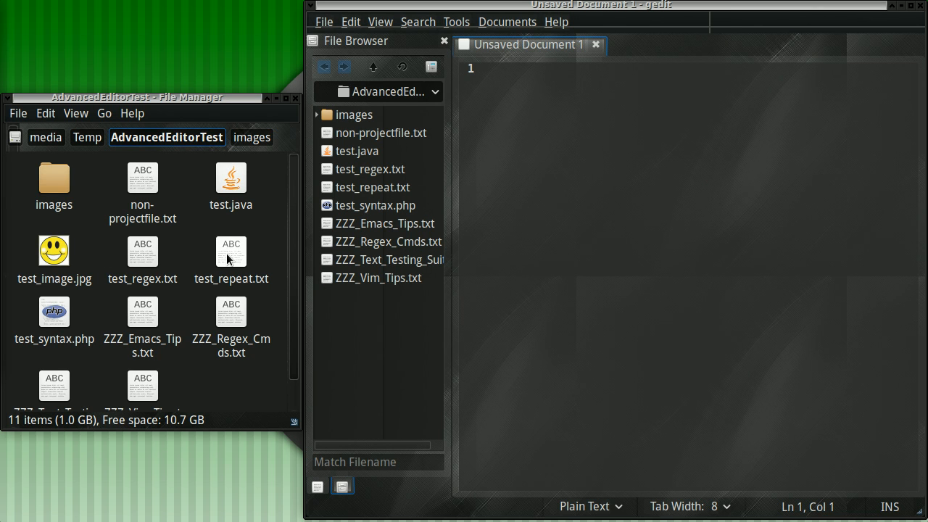
Try to load test_repeat.txt from the file manager into the editor and cancel the loading
{"action": "left_click_drag", "start_coordinate": [231, 254], "coordinate": [493, 91]}
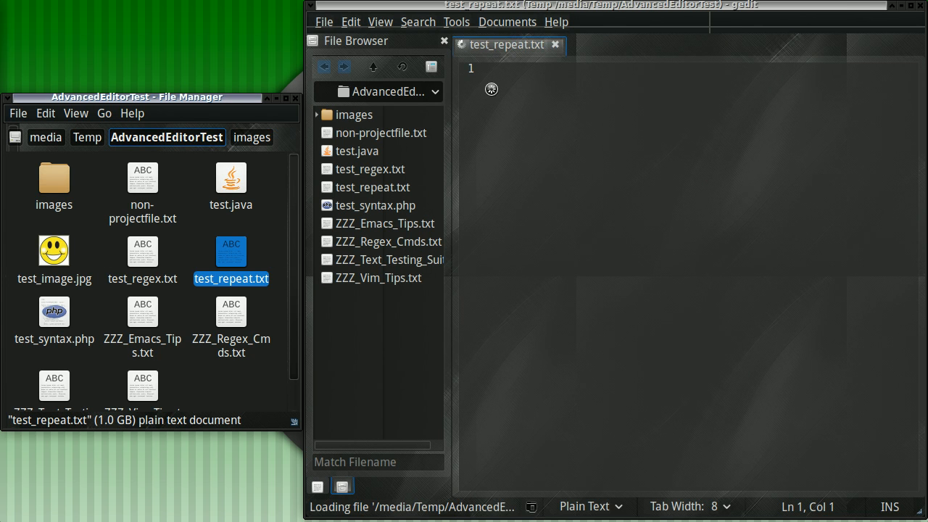
{"action": "left_click", "coordinate": [889, 96]}
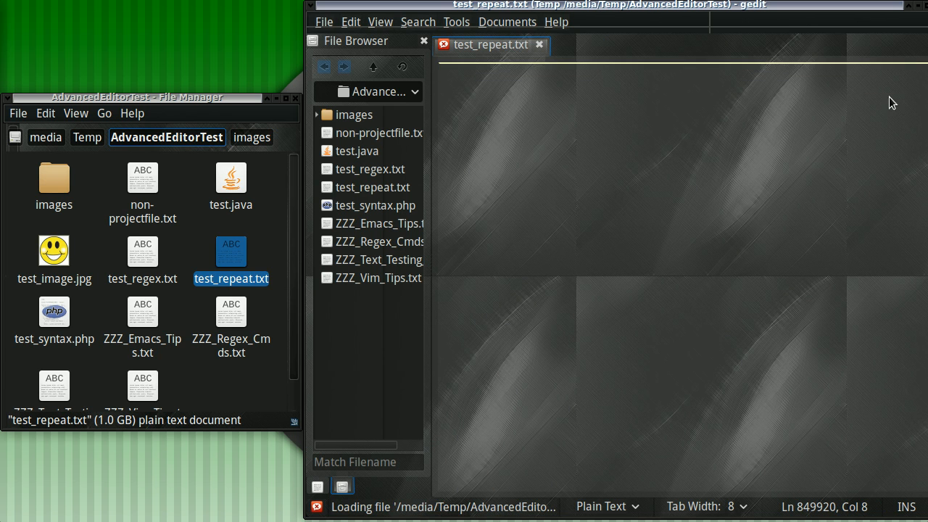
{"action": "left_click", "coordinate": [182, 244]}
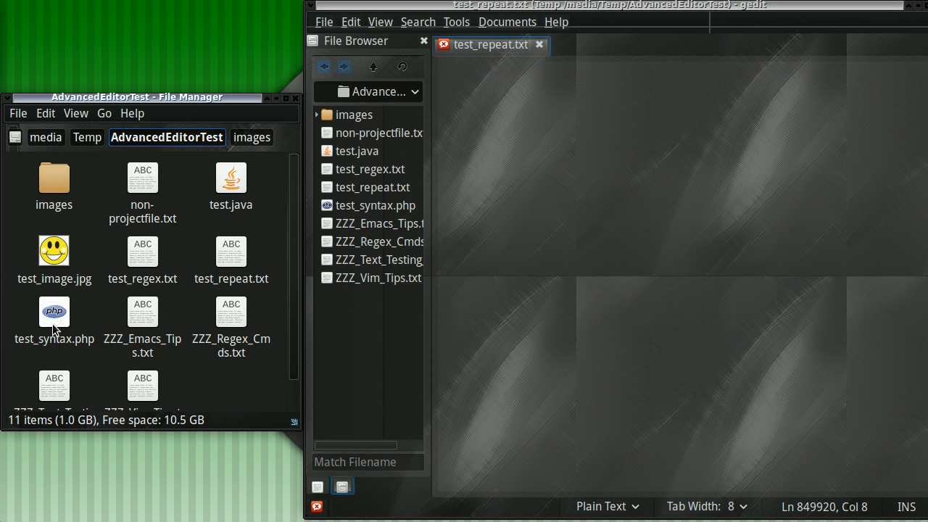
Open test_regex.txt and test_syntax.php side by side, and review the file browser's available actions for the images folder
{"action": "left_click_drag", "start_coordinate": [142, 255], "coordinate": [585, 71]}
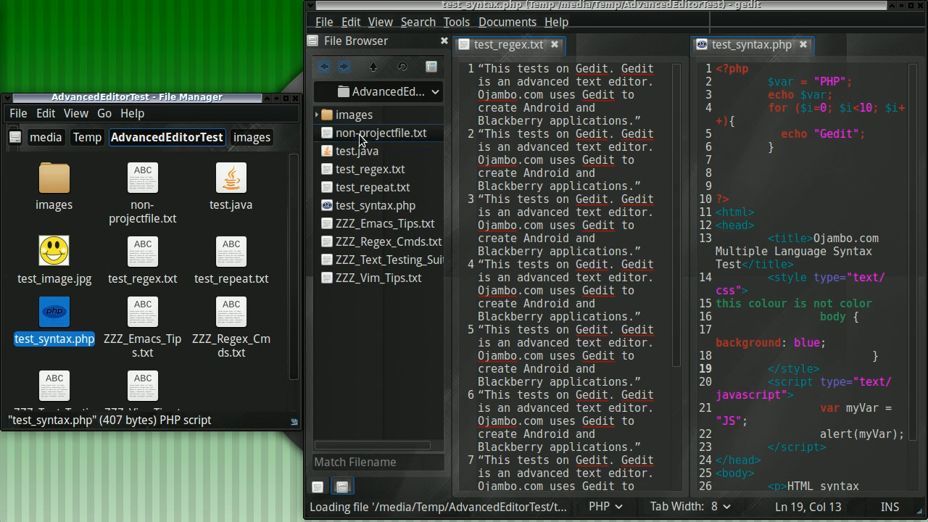
{"action": "right_click", "coordinate": [354, 116]}
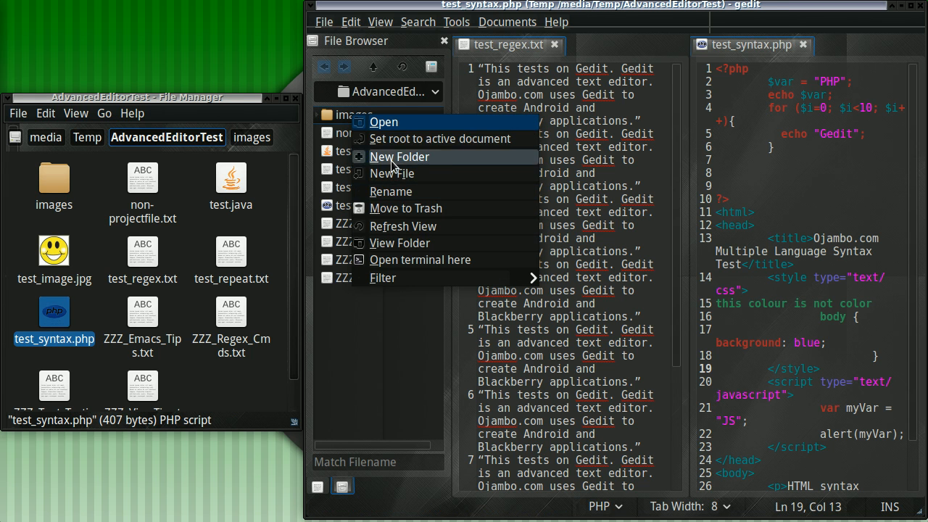
{"action": "mouse_move", "coordinate": [406, 279]}
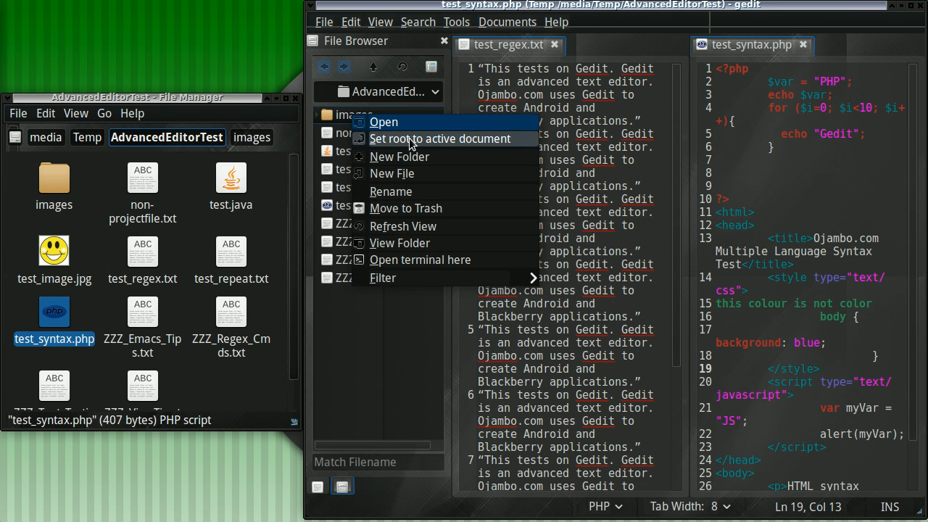
{"action": "left_click", "coordinate": [393, 351]}
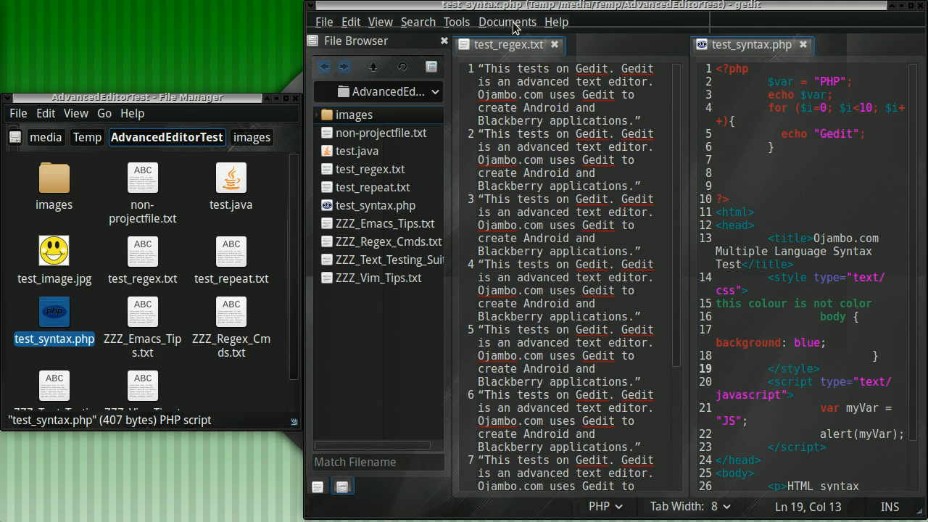
Display the bottom panel with the embedded terminal and list the contents of /media/Temp/AdvancedEditorTest
{"action": "left_click", "coordinate": [457, 22]}
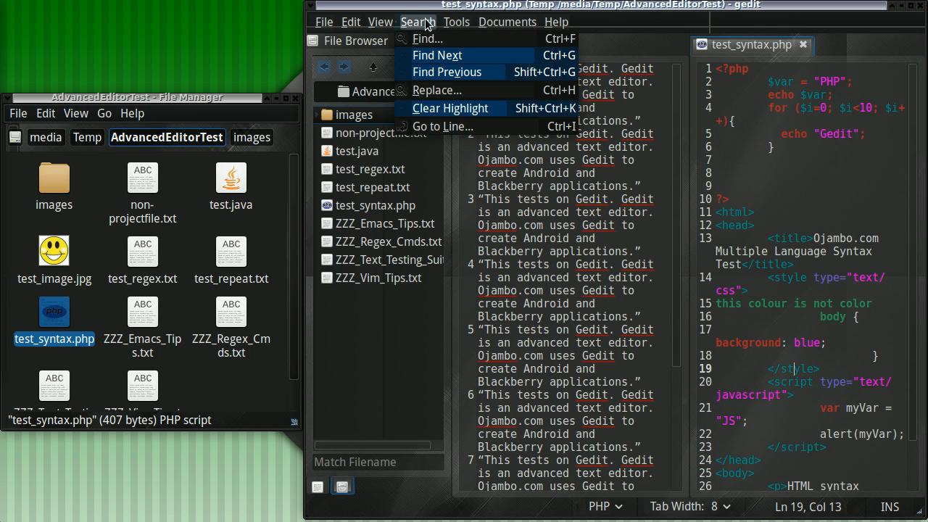
{"action": "mouse_move", "coordinate": [380, 22]}
{"action": "left_click", "coordinate": [406, 88]}
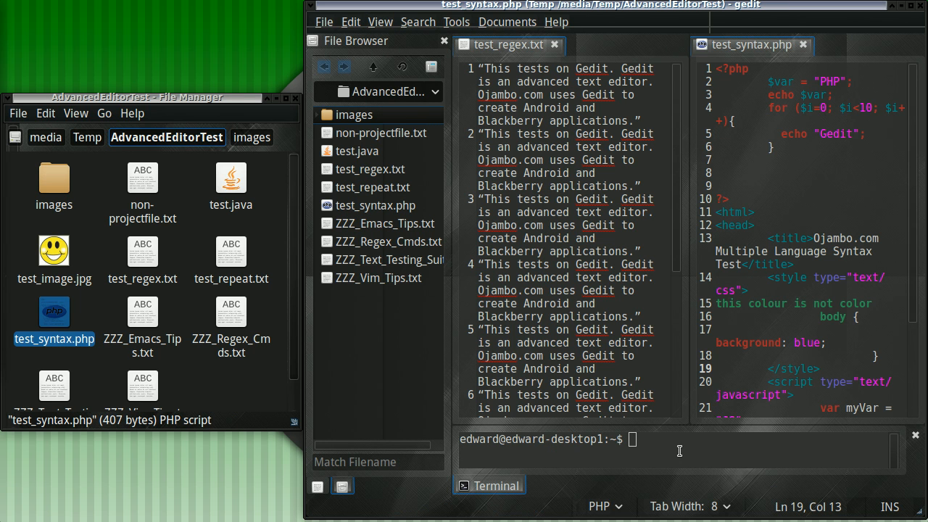
{"action": "type", "text": "ls /media/Temp/Ad"}
{"action": "key", "text": "Tab"}
{"action": "key", "text": "Return"}
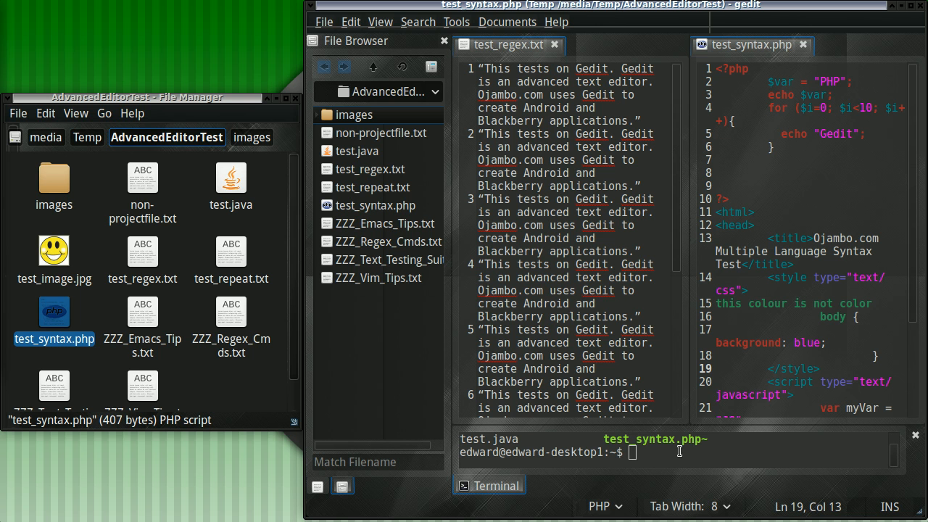